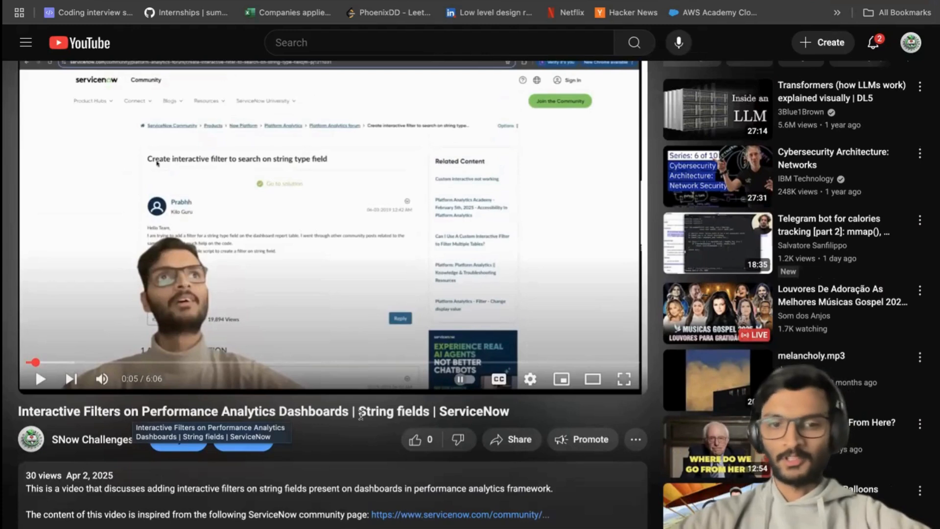
Examine the string fields filter video's title and description and the viewer question in its comments.
{"action": "left_click_drag", "start_coordinate": [358, 411], "coordinate": [426, 412]}
{"action": "left_click", "coordinate": [426, 411]}
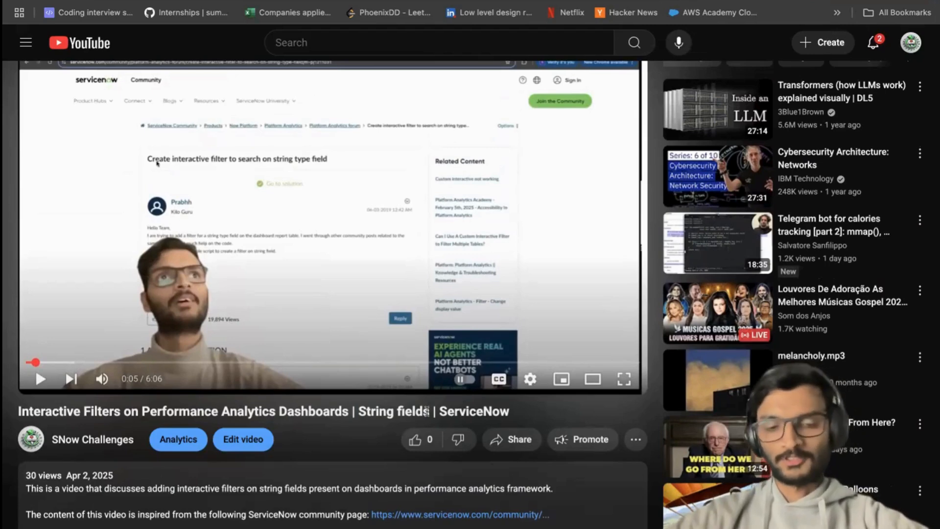
{"action": "scroll", "coordinate": [344, 416], "scroll_direction": "down", "scroll_amount": 9}
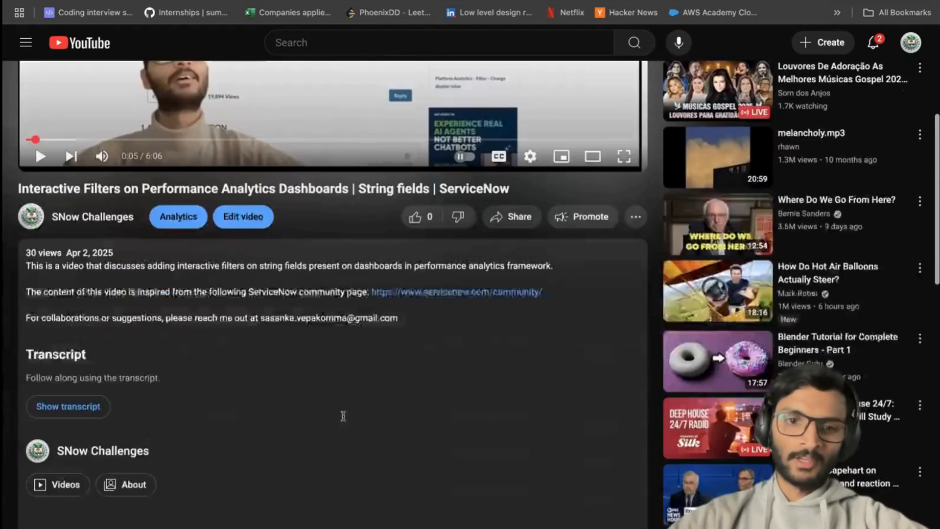
{"action": "scroll", "coordinate": [274, 378], "scroll_direction": "down", "scroll_amount": 3}
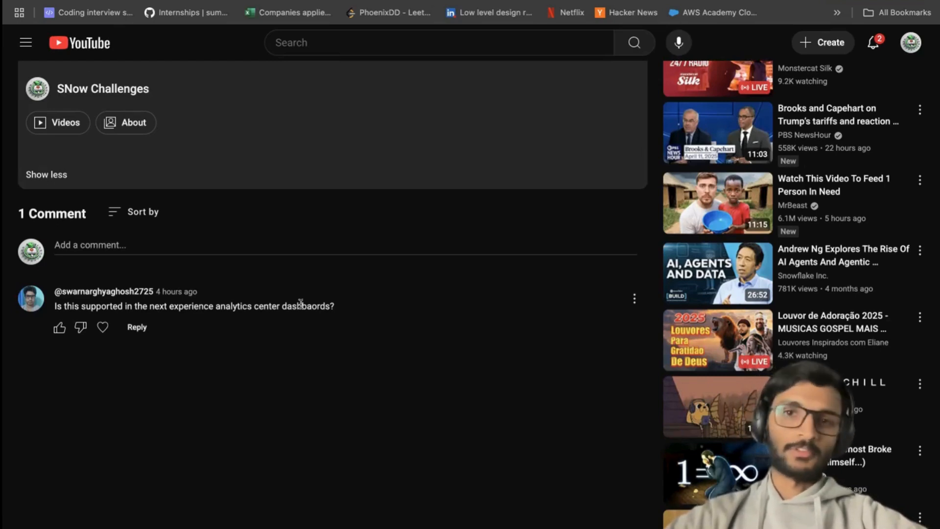
Switch to ServiceNow and open the Dashboards library of Platform Analytics.
{"action": "key", "text": "ctrl+Right"}
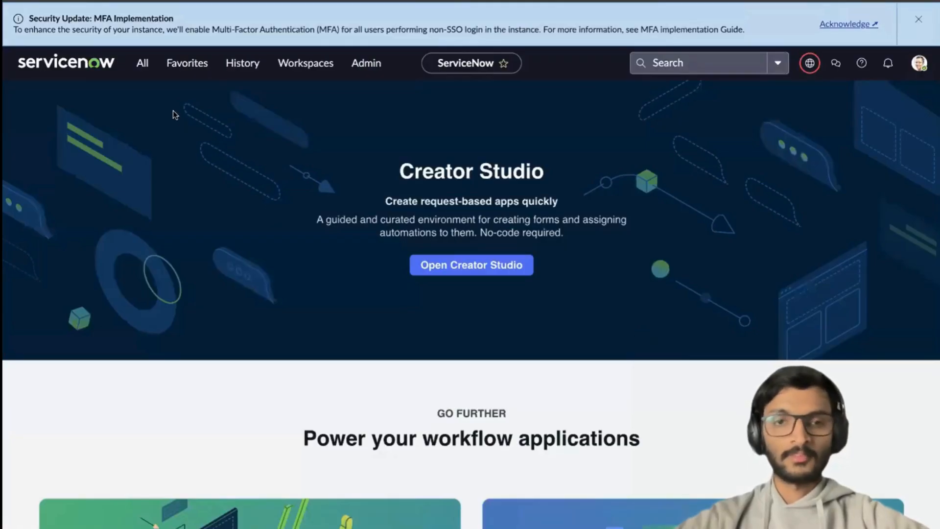
{"action": "left_click", "coordinate": [142, 63]}
{"action": "double_click", "coordinate": [128, 92]}
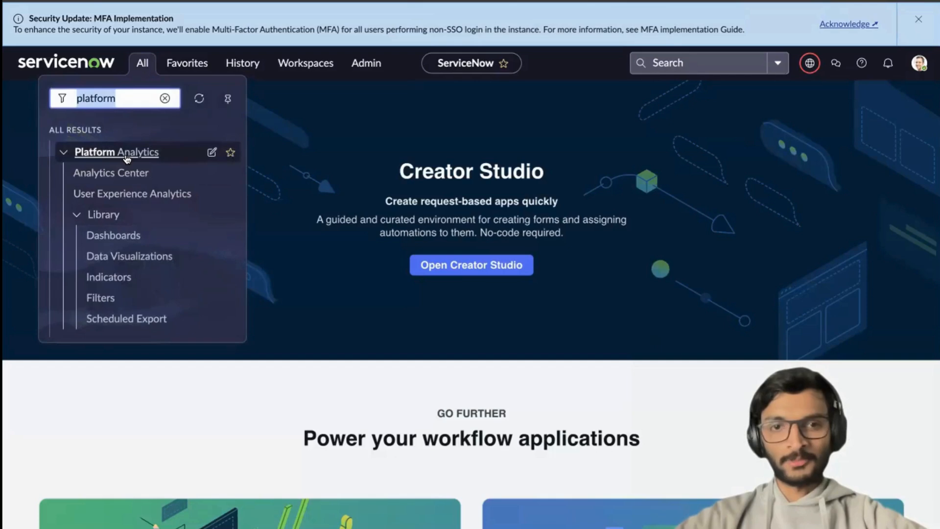
{"action": "left_click", "coordinate": [118, 233]}
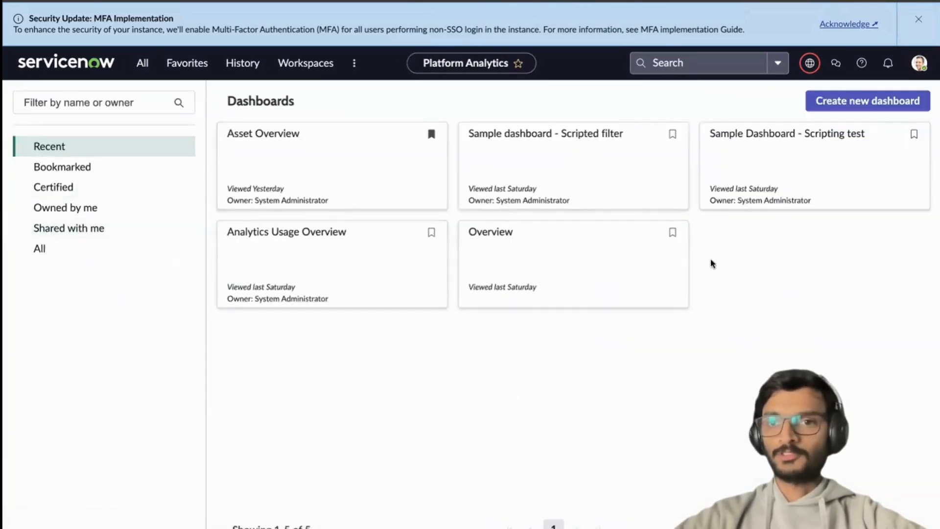
Create a new dashboard with the Technical editor, named "Sample dashboard - String field filter".
{"action": "left_click", "coordinate": [857, 104]}
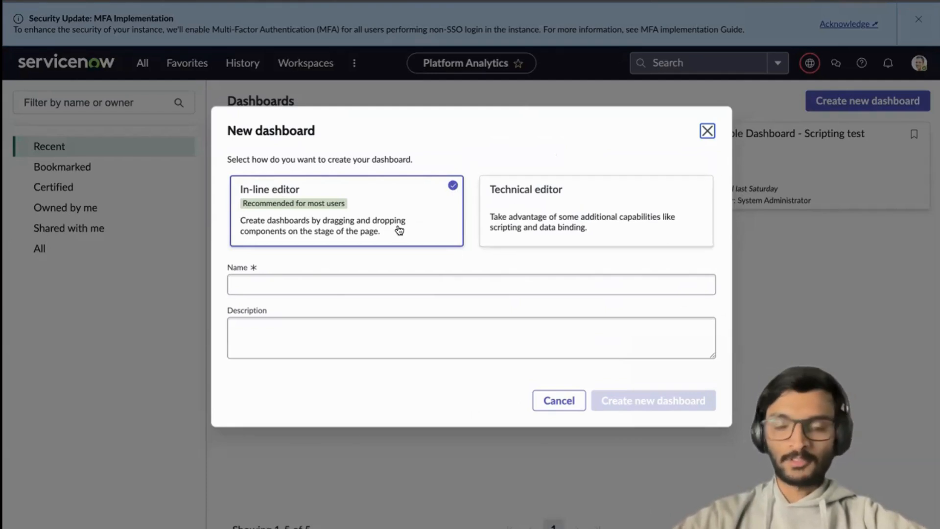
{"action": "left_click", "coordinate": [552, 222]}
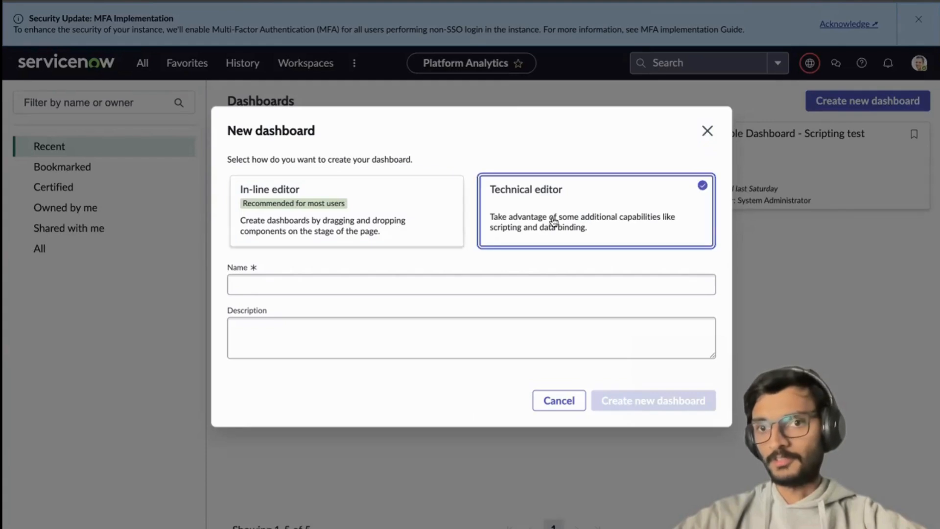
{"action": "left_click", "coordinate": [293, 288]}
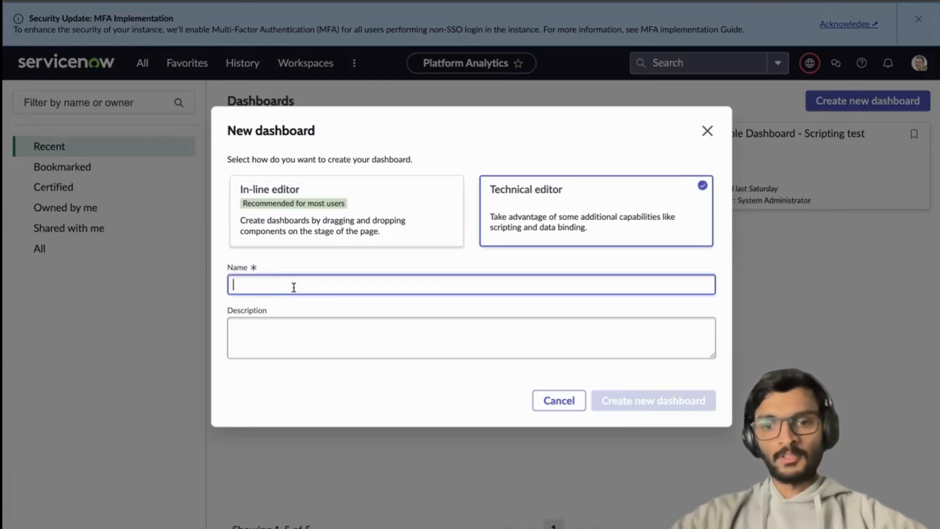
{"action": "type", "text": "Sample dashbo"}
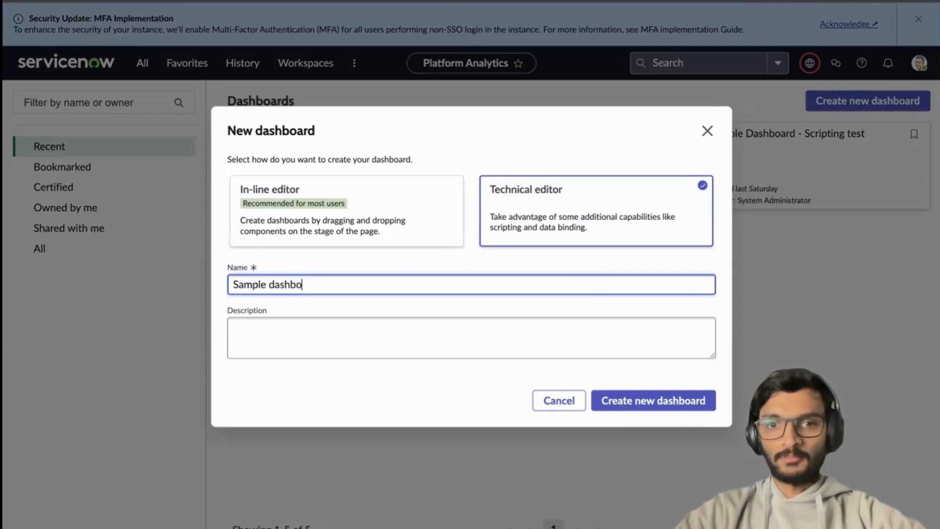
{"action": "type", "text": "ard - S"}
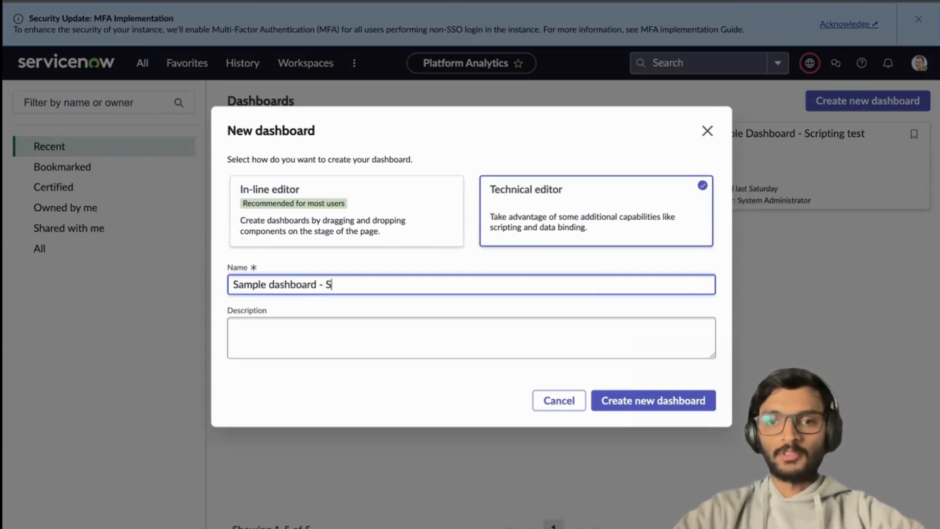
{"action": "type", "text": "tring field filter"}
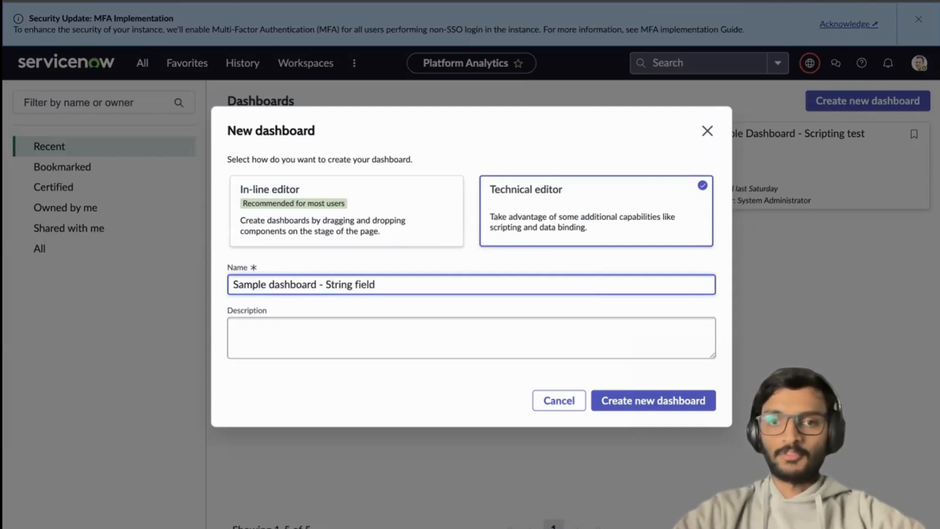
{"action": "left_click", "coordinate": [635, 399]}
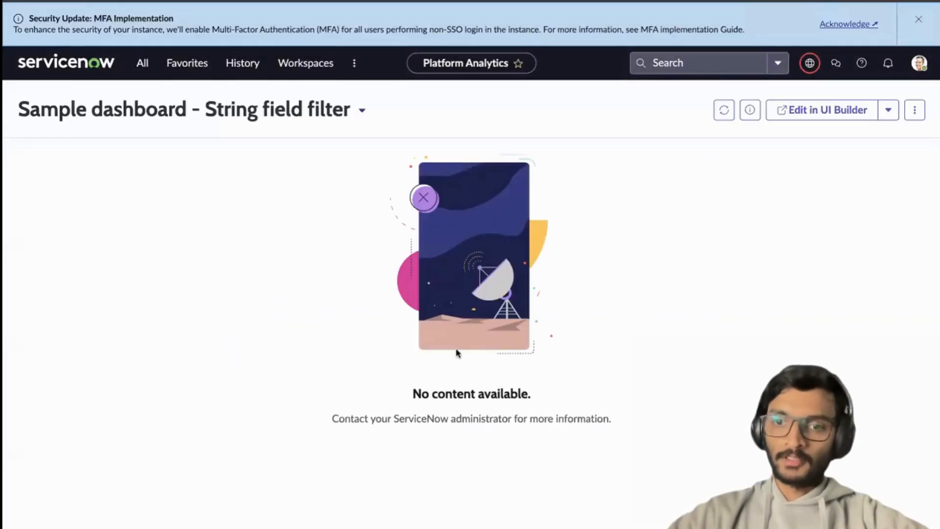
Open the dashboard in UI Builder and add a Single column layout to the page body.
{"action": "left_click", "coordinate": [825, 110]}
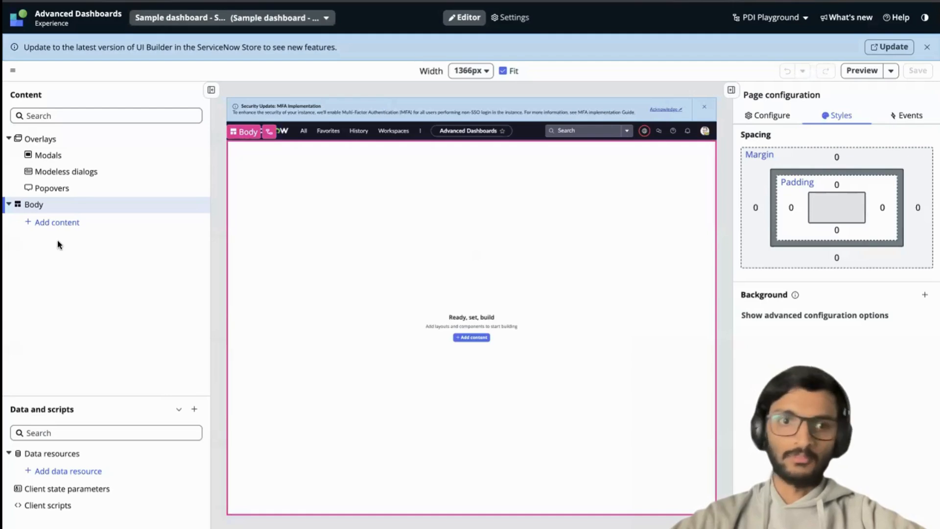
{"action": "left_click", "coordinate": [47, 222]}
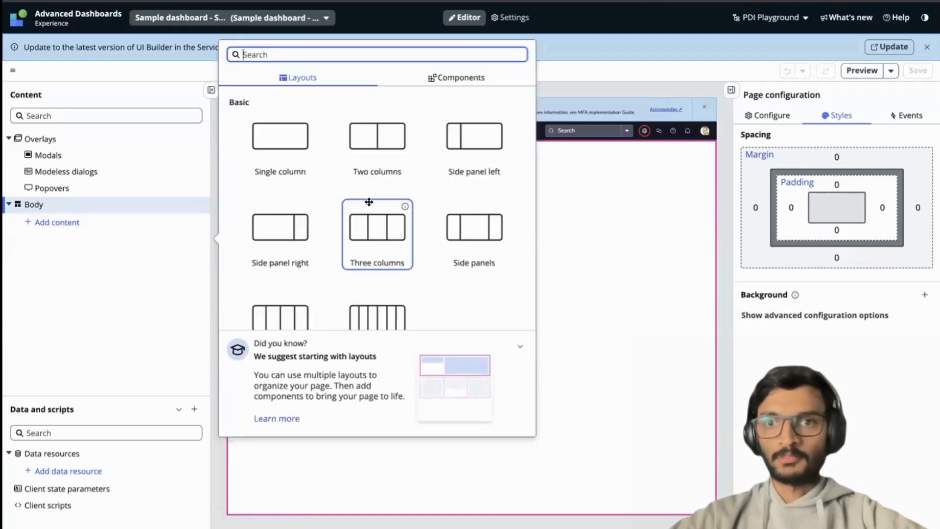
{"action": "left_click", "coordinate": [280, 142]}
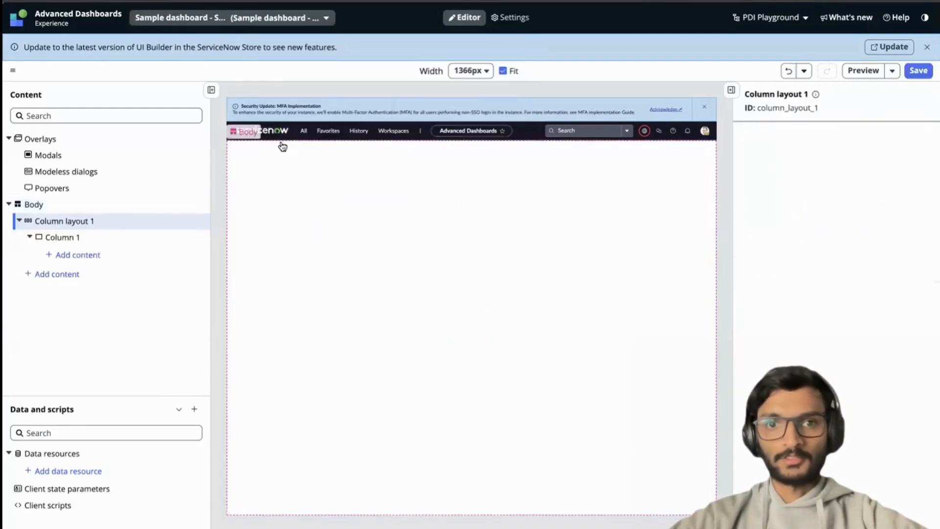
Add a List component to the column of the new layout.
{"action": "left_click", "coordinate": [76, 255]}
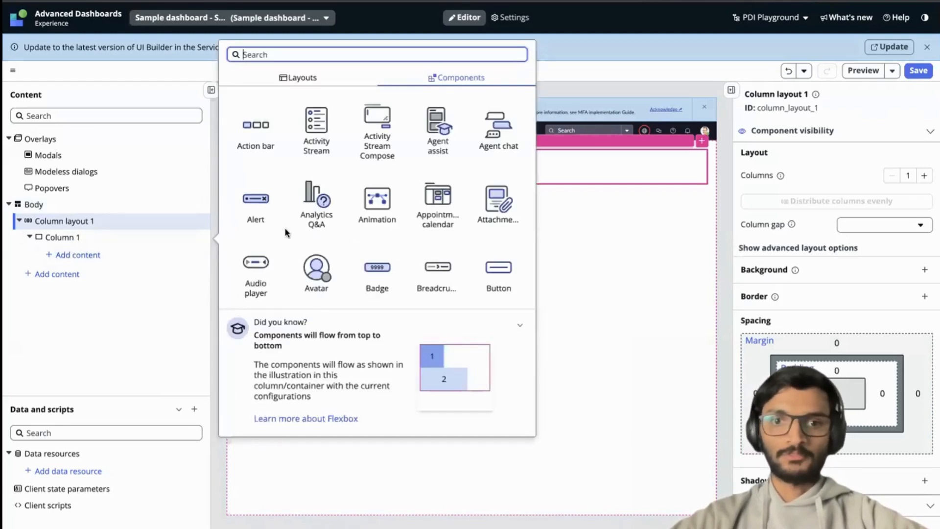
{"action": "type", "text": "list"}
{"action": "left_click", "coordinate": [294, 138]}
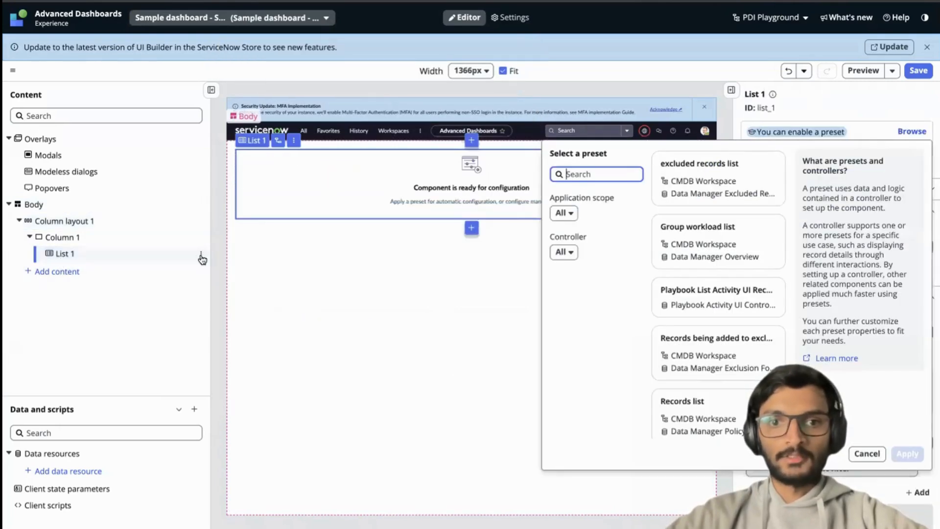
Insert a Textarea component before the list and collapse its content tree.
{"action": "left_click", "coordinate": [201, 254]}
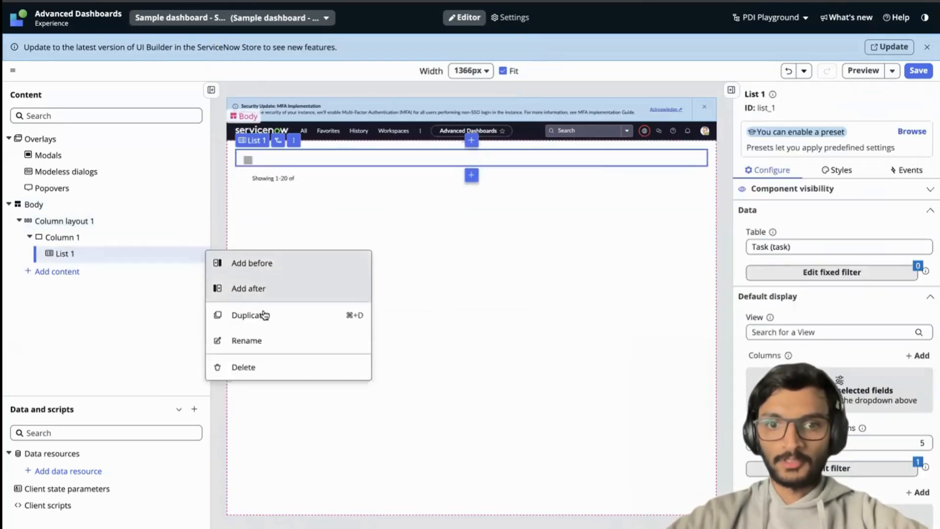
{"action": "left_click", "coordinate": [266, 264]}
{"action": "type", "text": "text"}
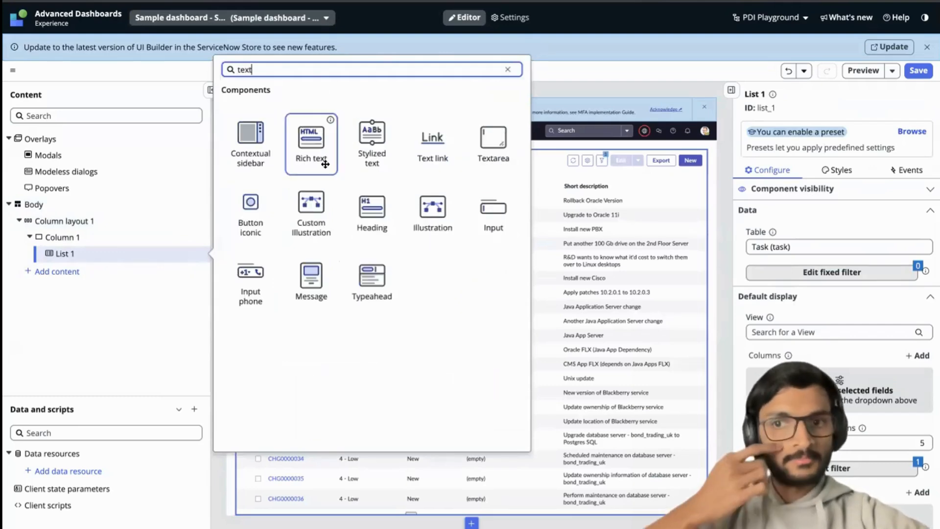
{"action": "left_click", "coordinate": [492, 142]}
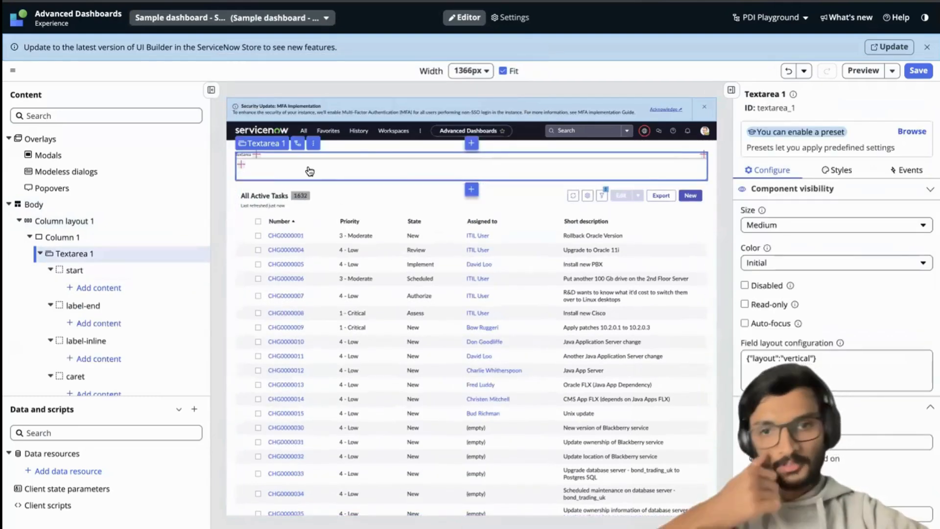
{"action": "left_click", "coordinate": [37, 253]}
Set the list component's table to Incident and save the page.
{"action": "left_click", "coordinate": [78, 266]}
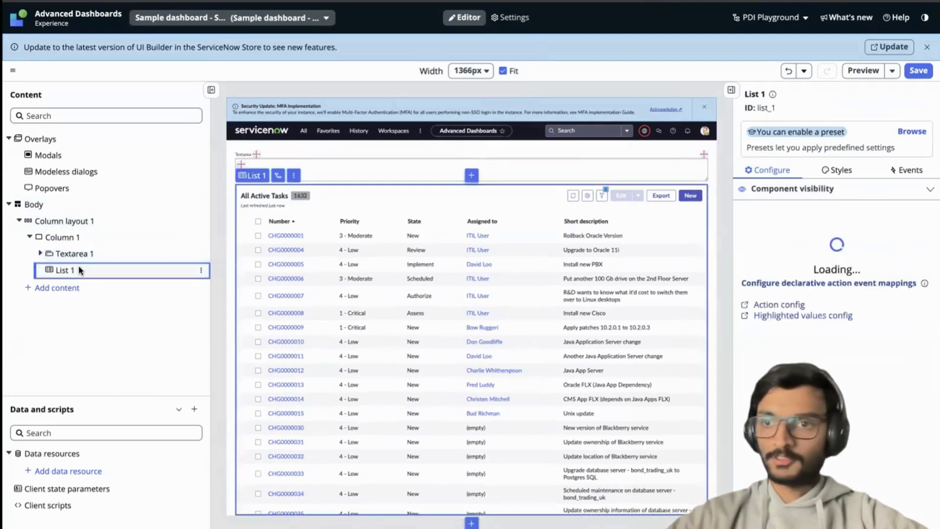
{"action": "left_click", "coordinate": [799, 249]}
{"action": "type", "text": "incident"}
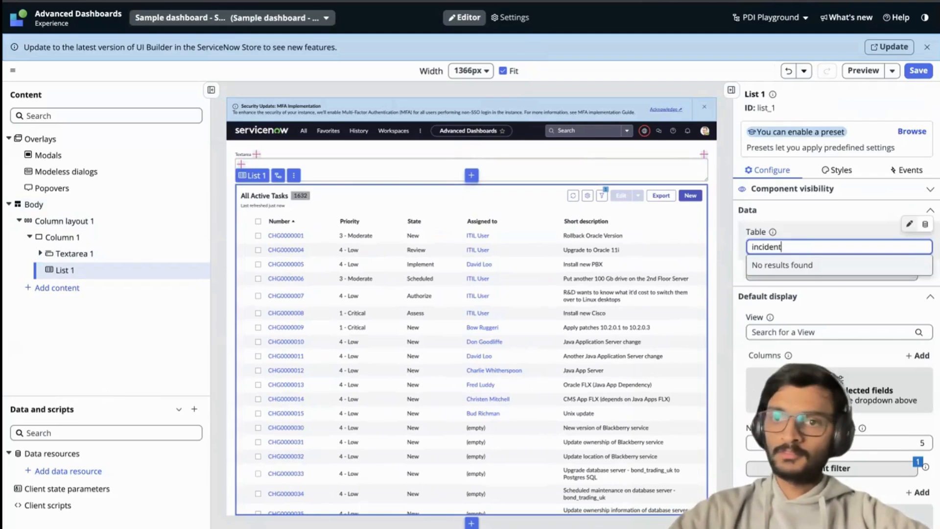
{"action": "left_click", "coordinate": [797, 267]}
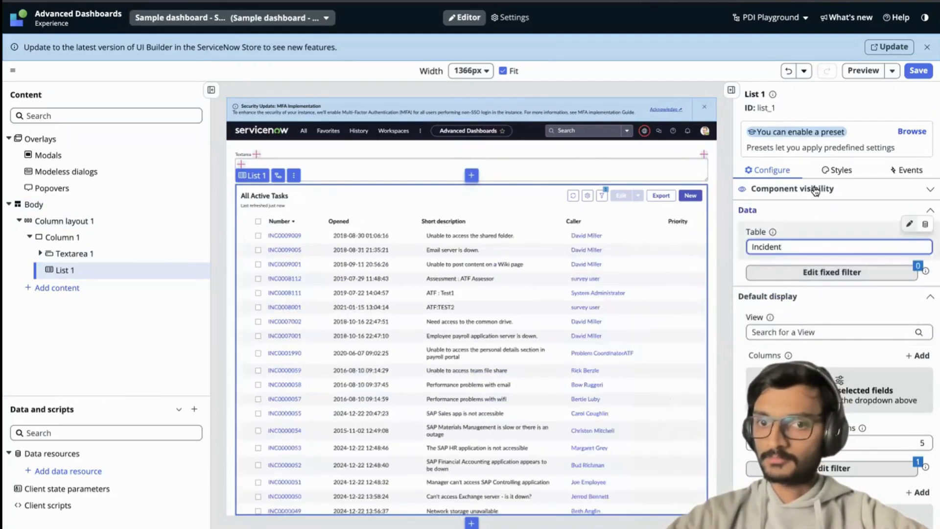
{"action": "left_click", "coordinate": [919, 70]}
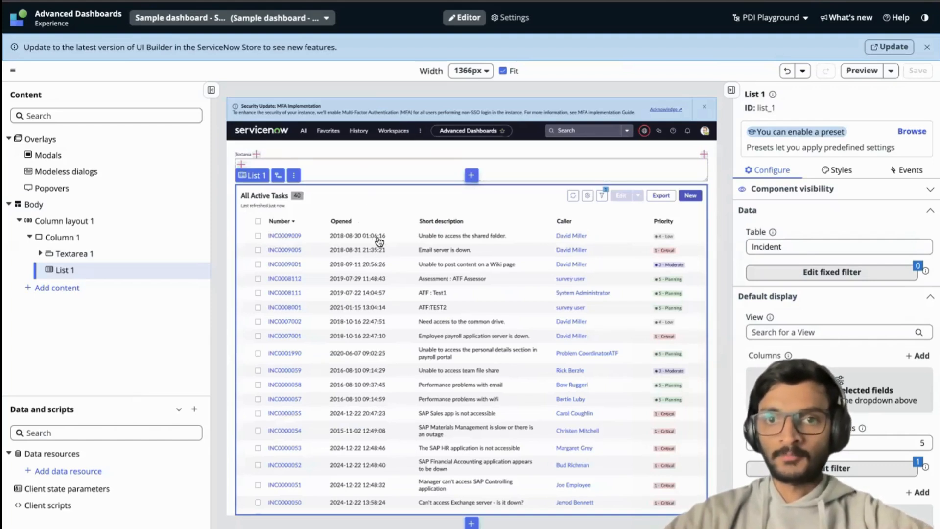
{"action": "left_click", "coordinate": [376, 171]}
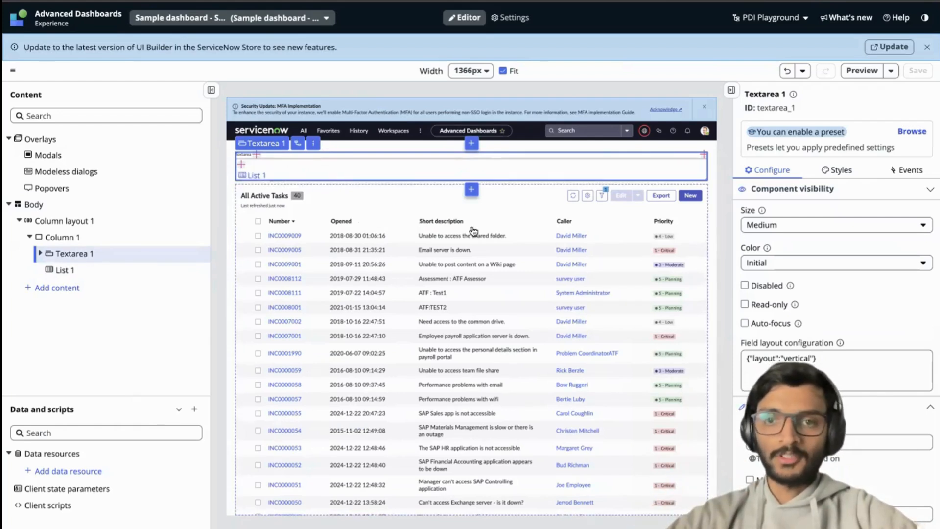
{"action": "left_click", "coordinate": [443, 228]}
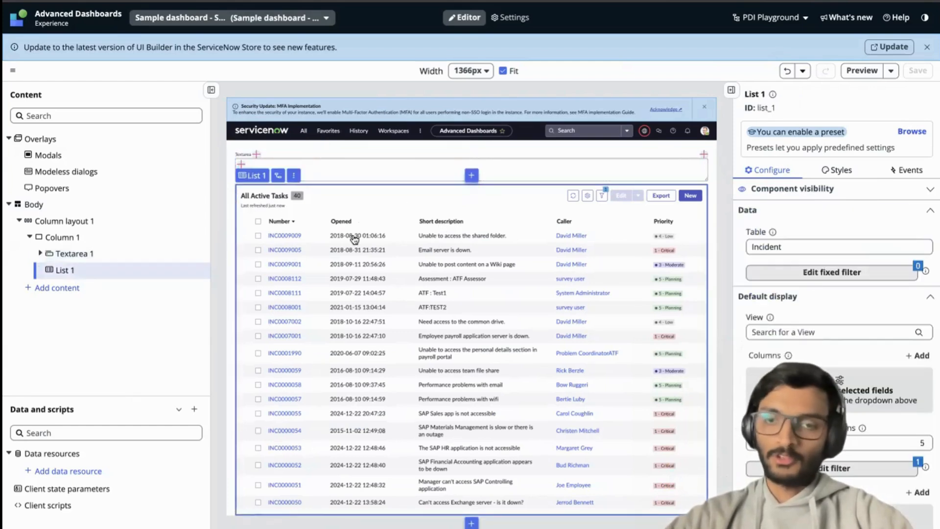
{"action": "left_click", "coordinate": [355, 166]}
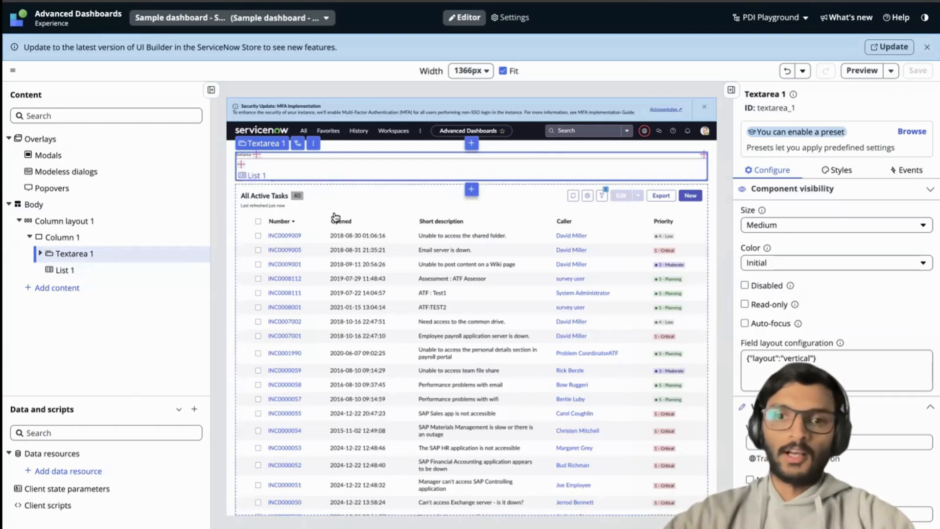
{"action": "left_click", "coordinate": [351, 203]}
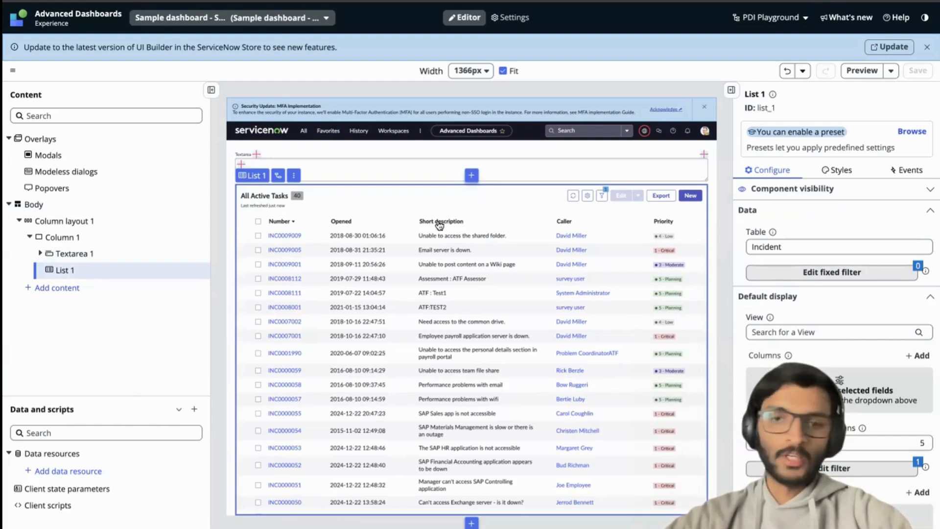
{"action": "left_click", "coordinate": [361, 172]}
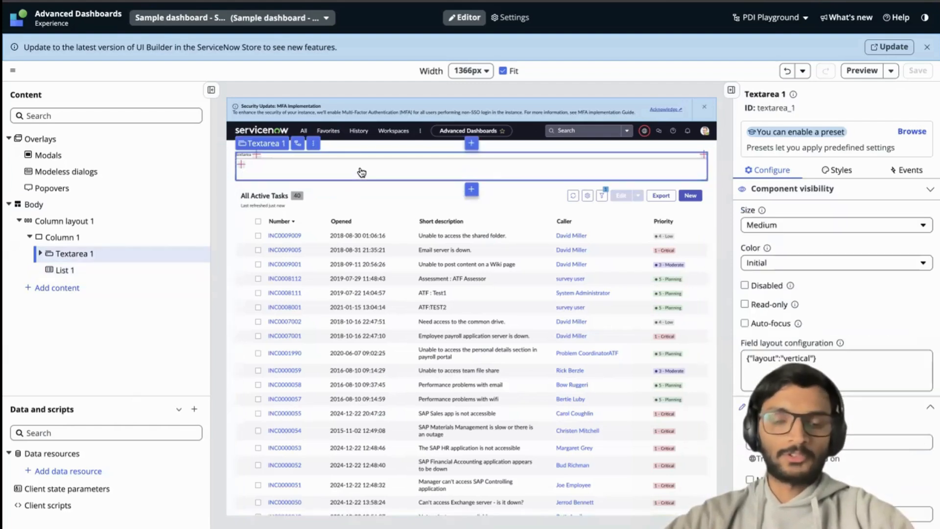
Create a String client state parameter named stringFilter without an initial value and save the page.
{"action": "left_click", "coordinate": [143, 437]}
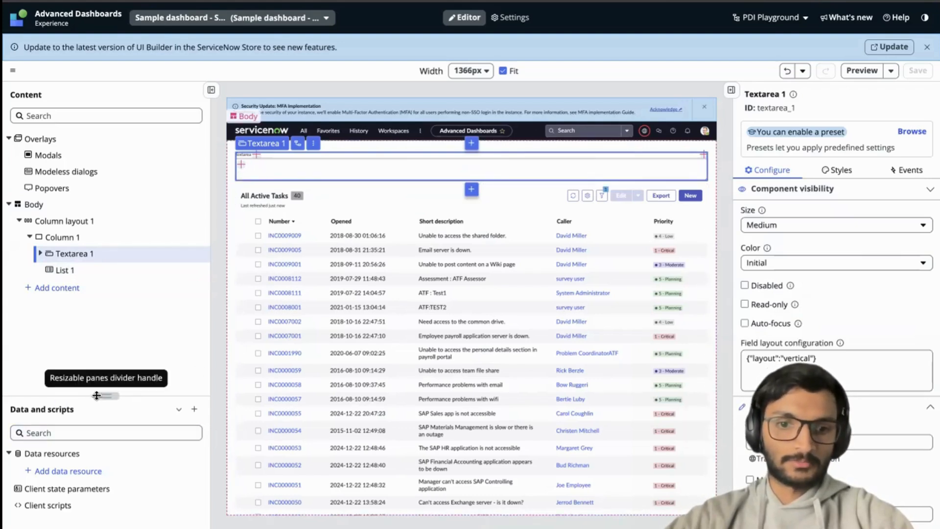
{"action": "left_click_drag", "start_coordinate": [95, 396], "coordinate": [100, 338]}
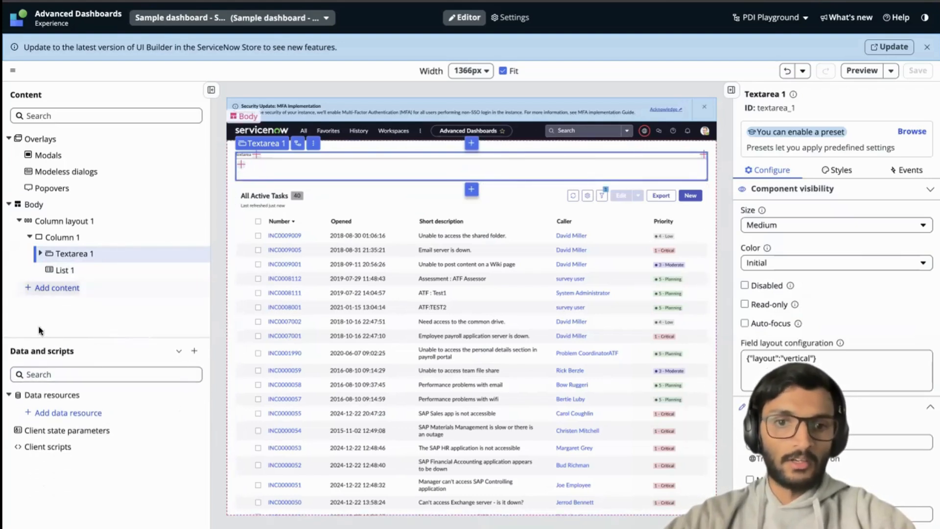
{"action": "left_click", "coordinate": [41, 429]}
{"action": "double_click", "coordinate": [221, 202]}
{"action": "type", "text": "st"}
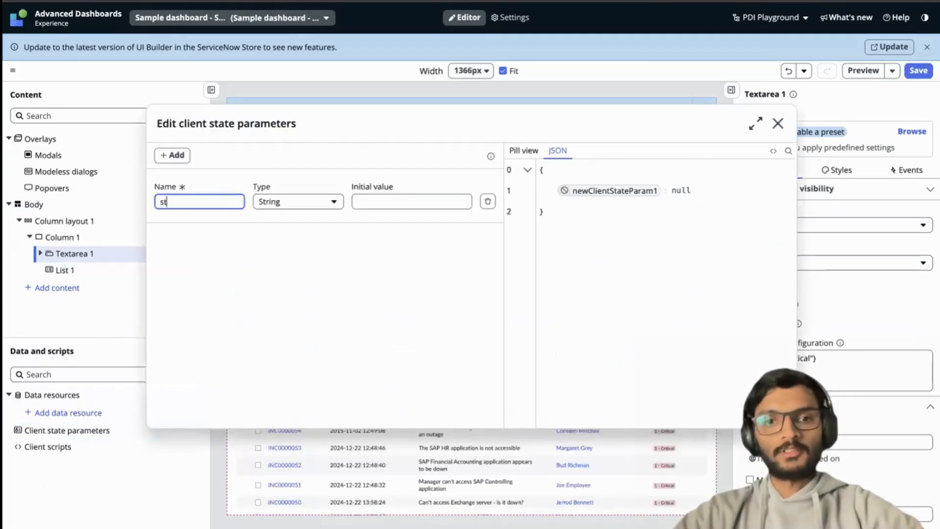
{"action": "type", "text": "ringFilter"}
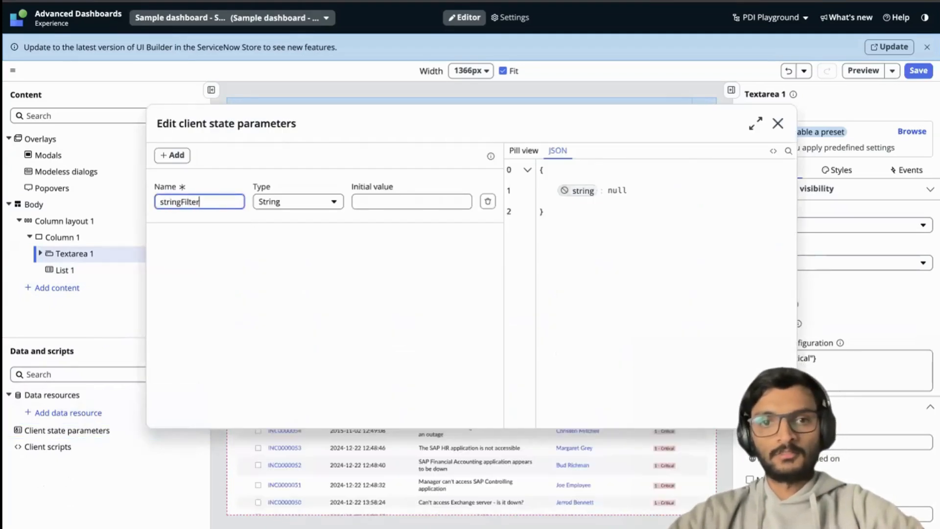
{"action": "left_click", "coordinate": [371, 203]}
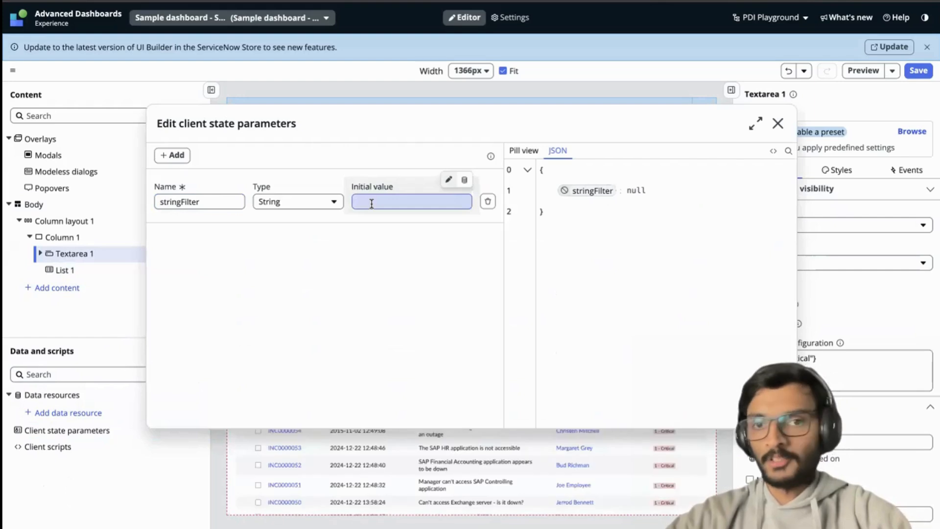
{"action": "left_click", "coordinate": [778, 124]}
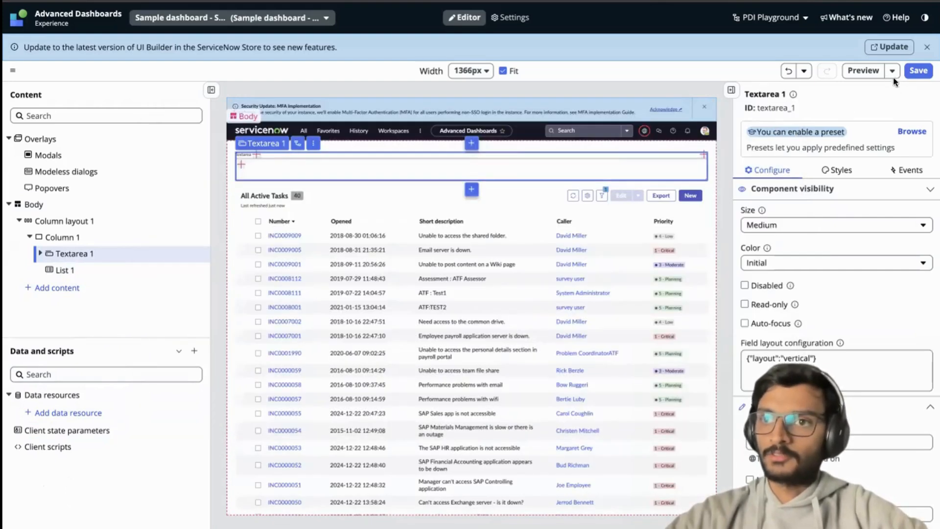
{"action": "left_click", "coordinate": [916, 72]}
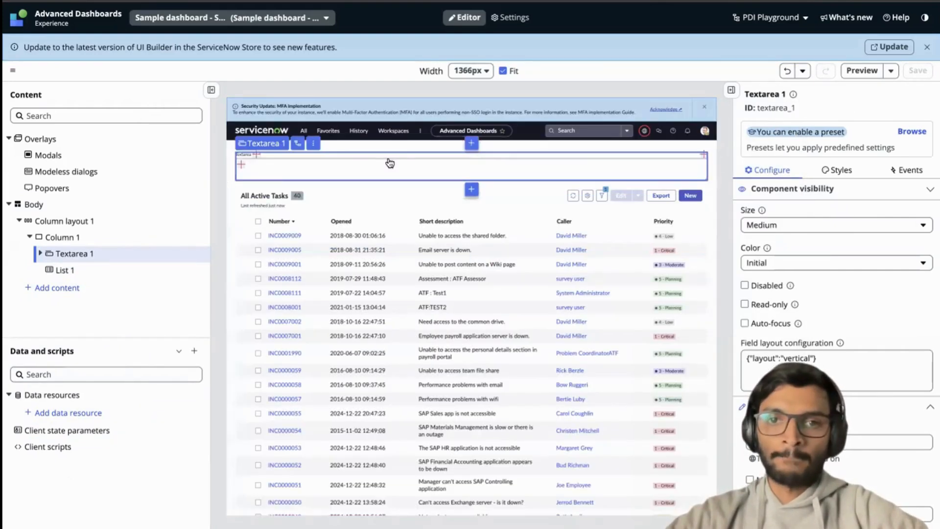
Examine the event mappings of the textarea component and of the page body.
{"action": "left_click", "coordinate": [906, 170]}
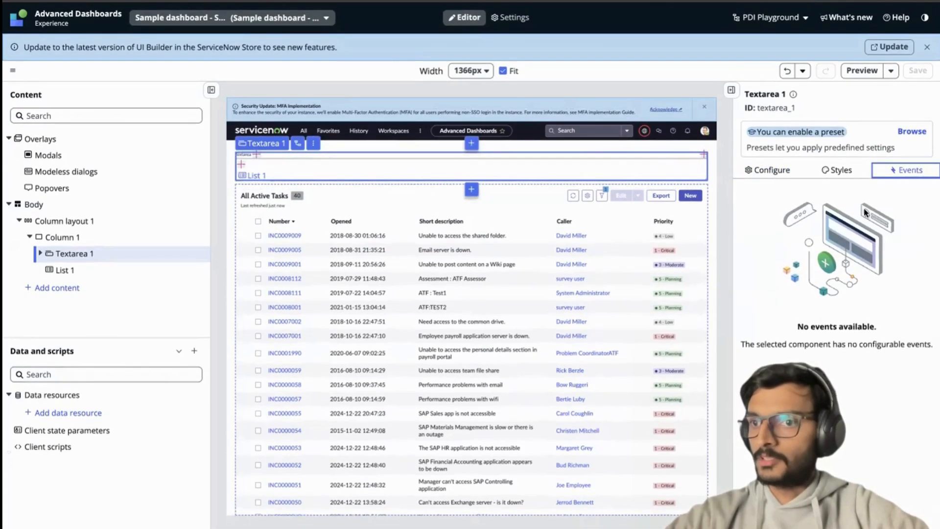
{"action": "left_click", "coordinate": [499, 161]}
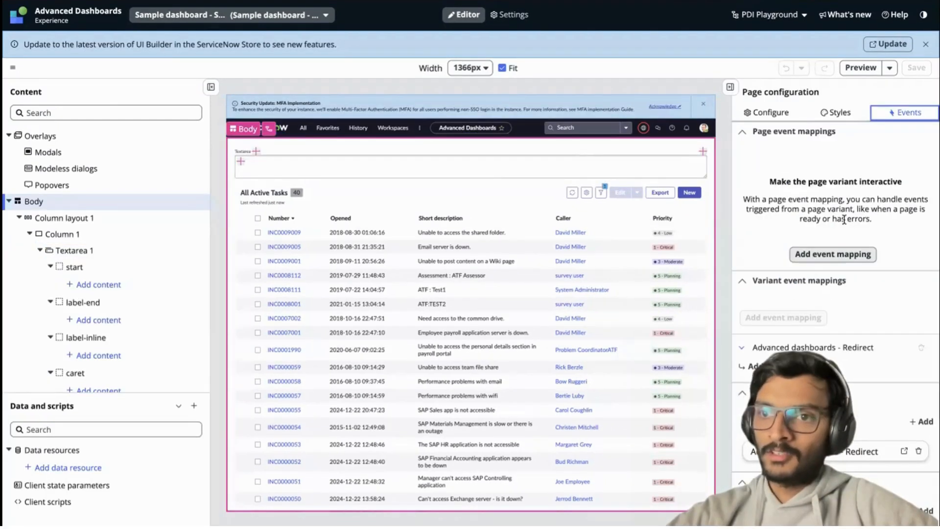
{"action": "left_click_drag", "start_coordinate": [747, 169], "coordinate": [892, 246]}
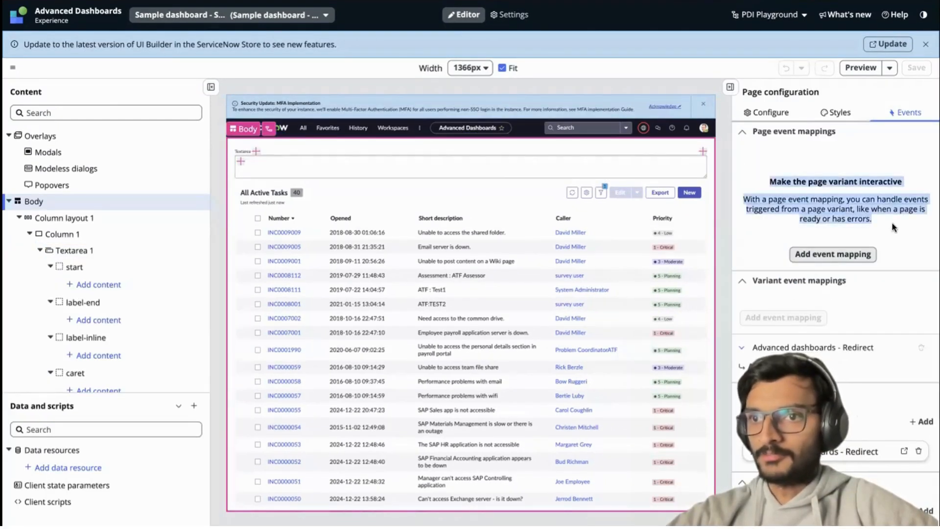
{"action": "left_click", "coordinate": [892, 223]}
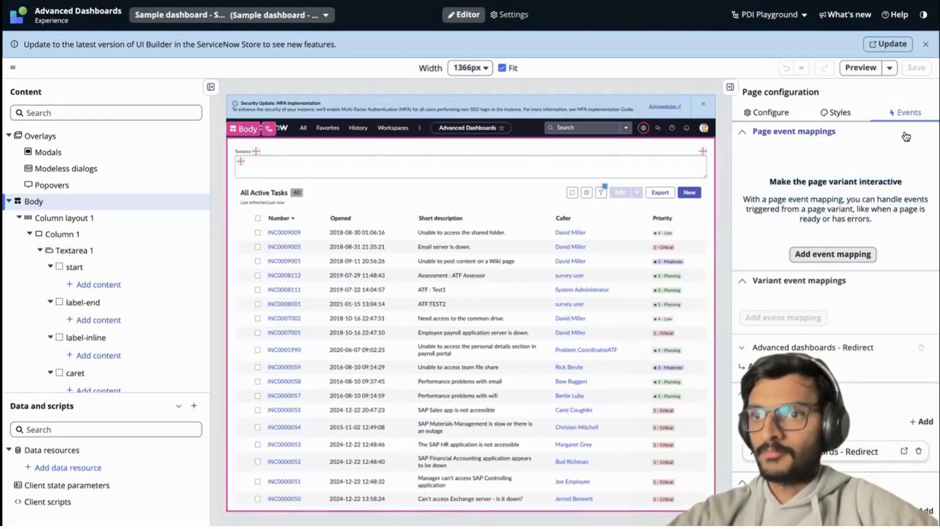
{"action": "left_click", "coordinate": [496, 163]}
{"action": "left_click", "coordinate": [897, 168]}
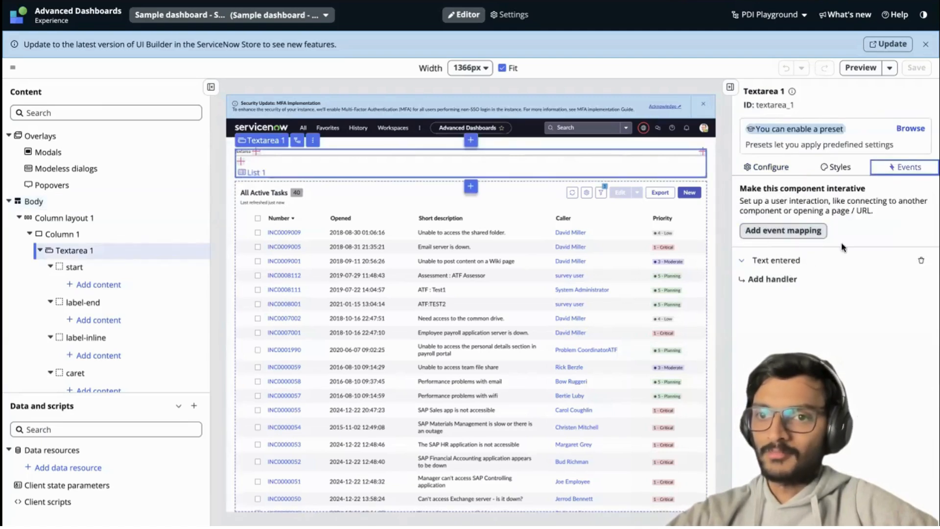
{"action": "left_click_drag", "start_coordinate": [738, 184], "coordinate": [818, 290]}
{"action": "left_click", "coordinate": [820, 296]}
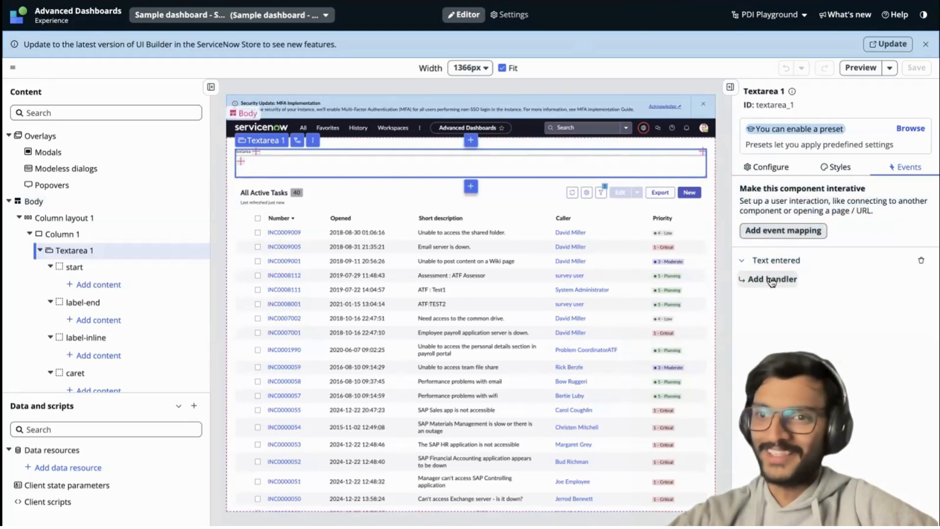
{"action": "left_click_drag", "start_coordinate": [752, 260], "coordinate": [806, 256]}
{"action": "left_click", "coordinate": [758, 257]}
{"action": "left_click", "coordinate": [806, 257]}
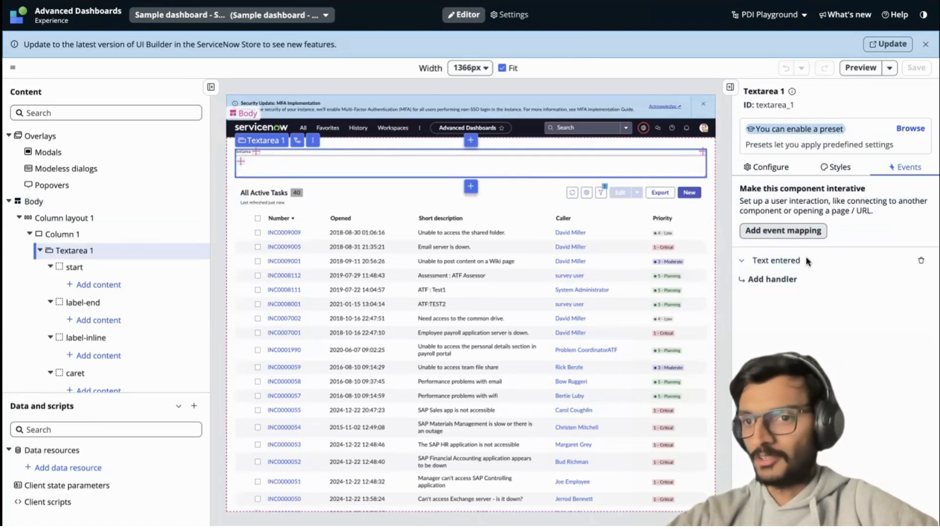
Set up an Update client state parameter handler on the textarea's Text entered event, targeting the stringFilter parameter.
{"action": "left_click", "coordinate": [769, 280]}
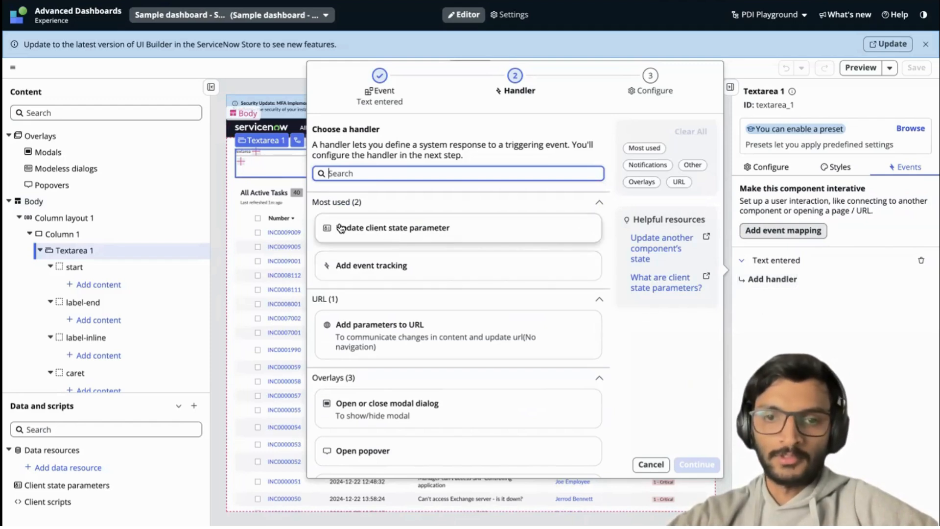
{"action": "left_click", "coordinate": [392, 228]}
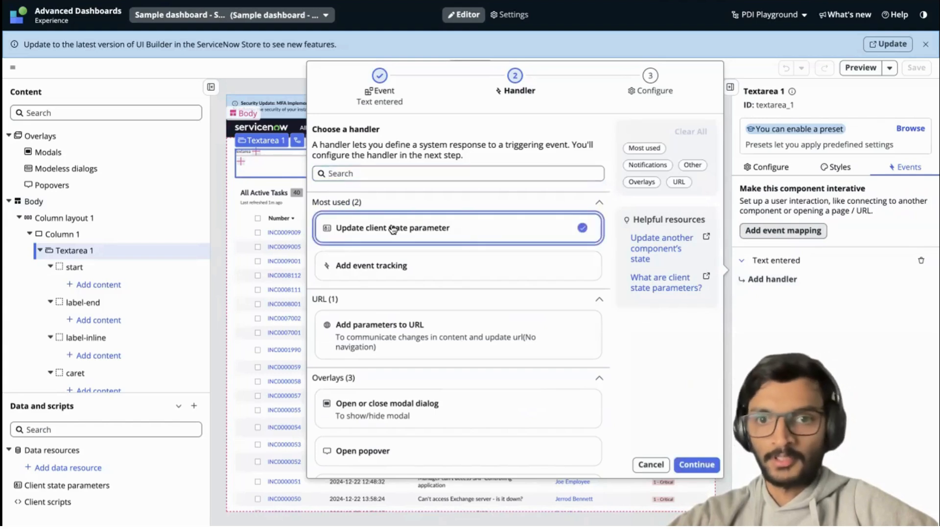
{"action": "left_click", "coordinate": [697, 464]}
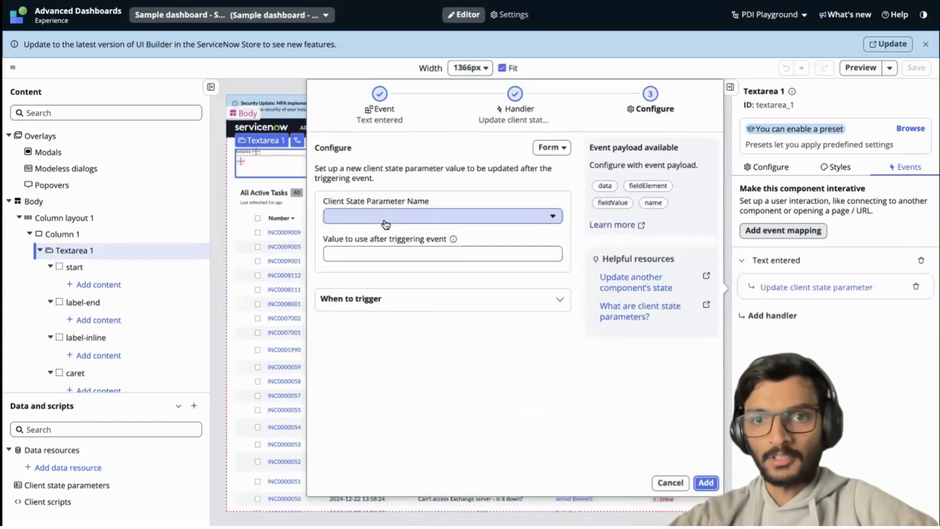
{"action": "left_click", "coordinate": [386, 218]}
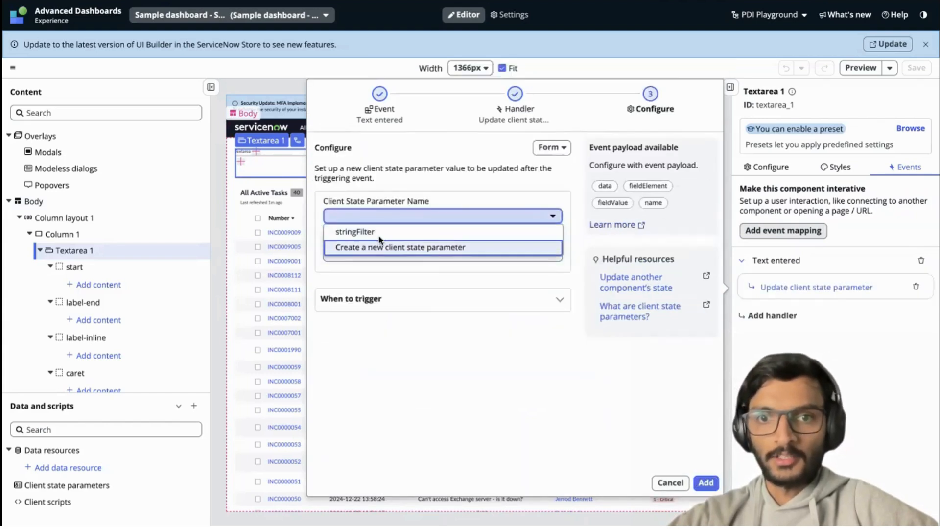
{"action": "left_click", "coordinate": [355, 232]}
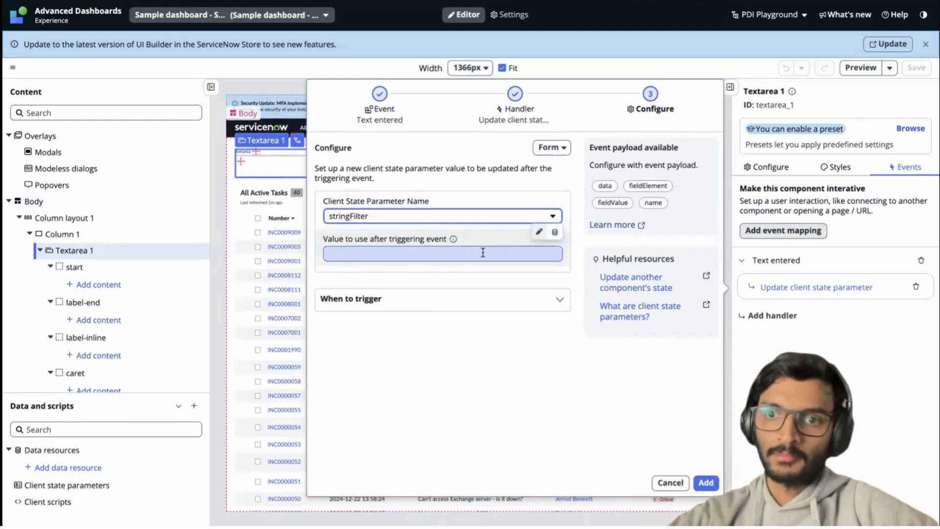
Bind the handler's value to fieldValue from the event payload, add the handler and save the page.
{"action": "left_click", "coordinate": [554, 236]}
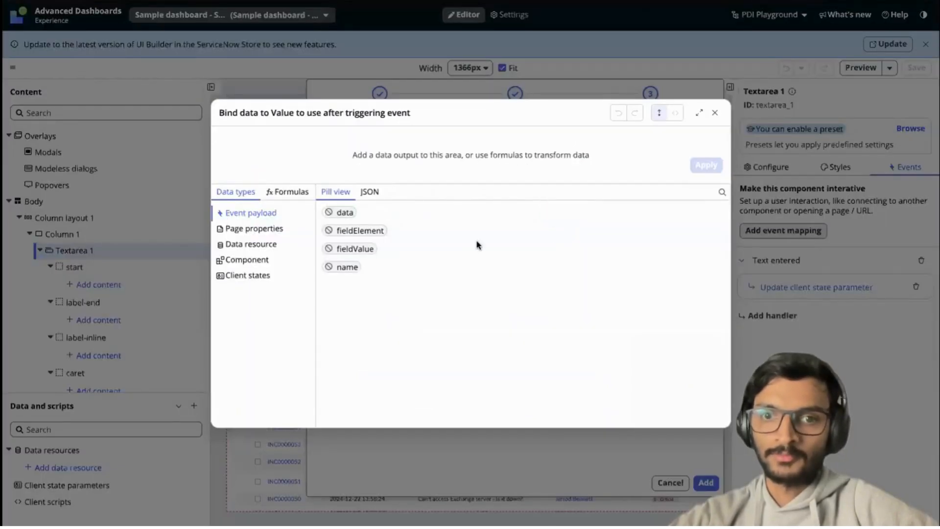
{"action": "mouse_move", "coordinate": [349, 251]}
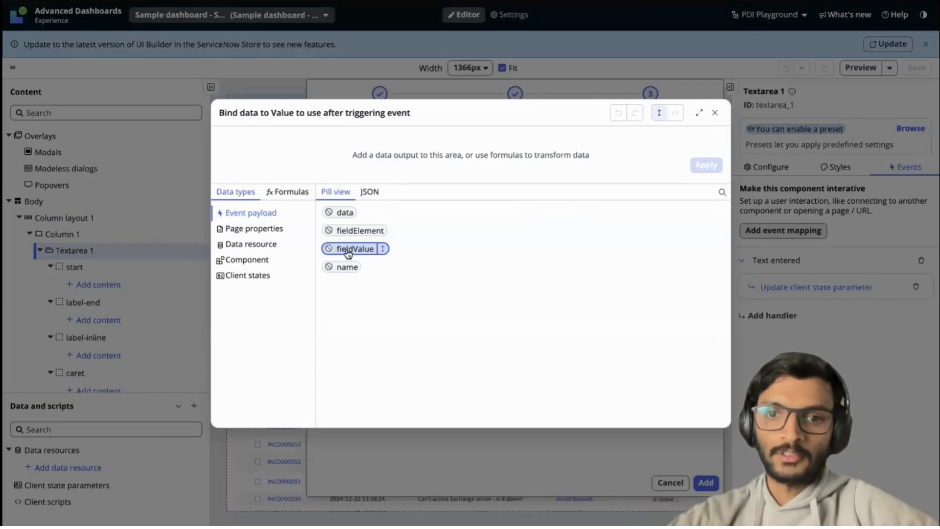
{"action": "left_click", "coordinate": [381, 249]}
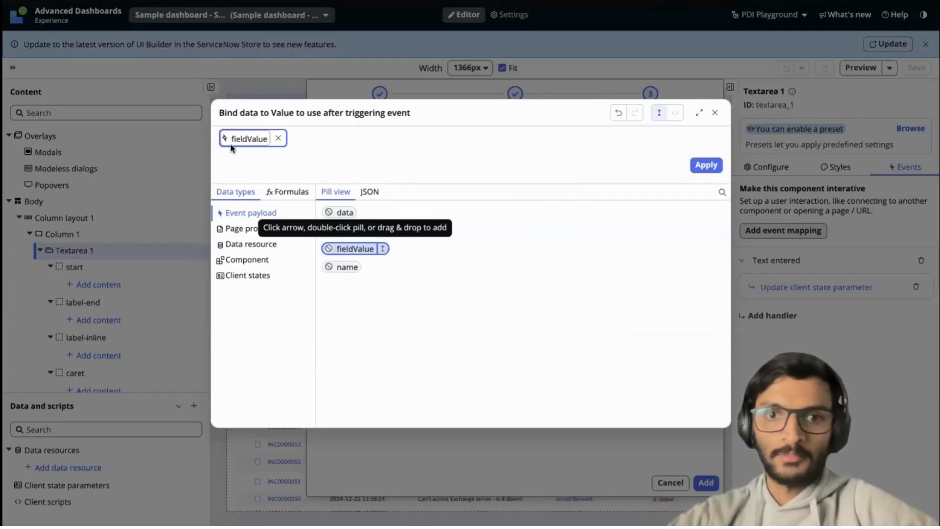
{"action": "left_click", "coordinate": [711, 166]}
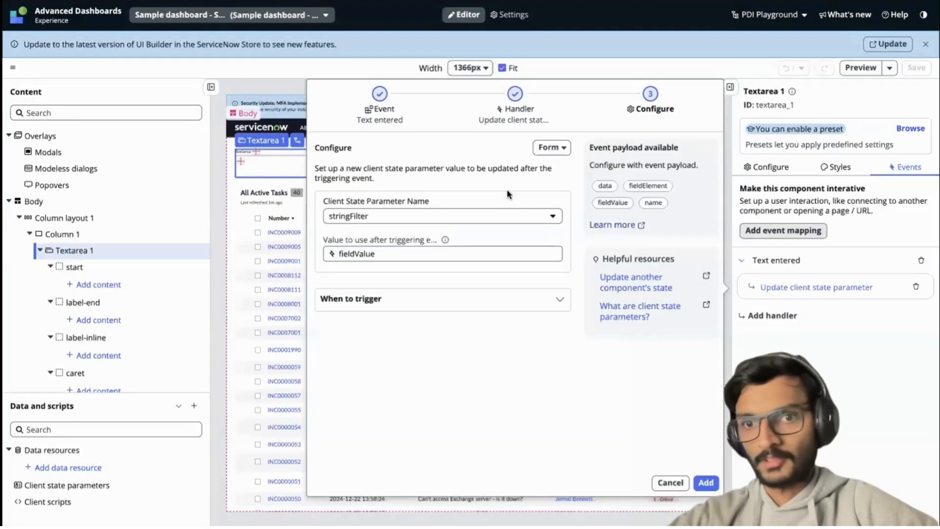
{"action": "left_click", "coordinate": [706, 483]}
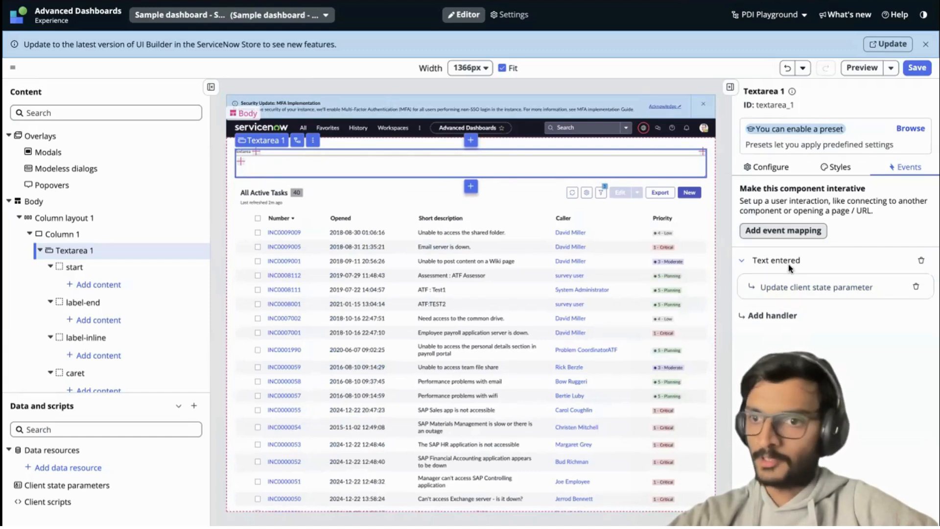
{"action": "left_click", "coordinate": [917, 68]}
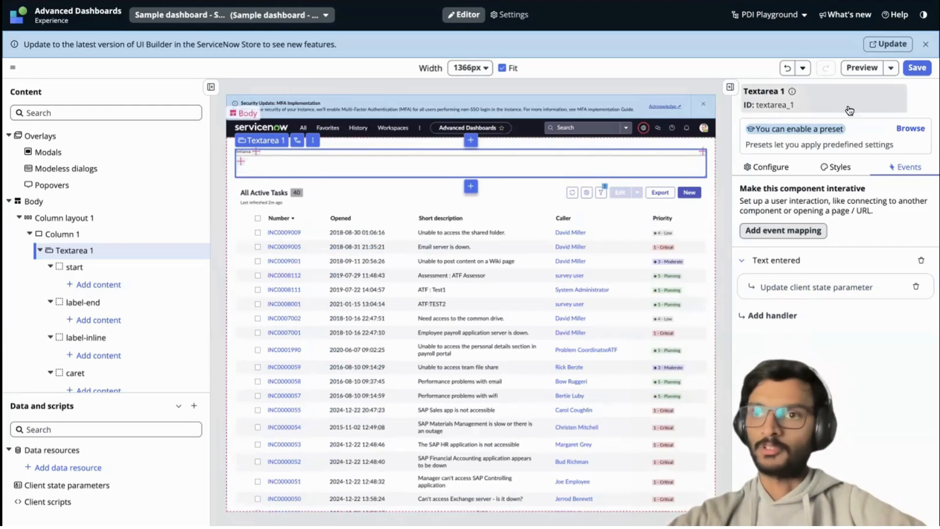
{"action": "left_click", "coordinate": [911, 73]}
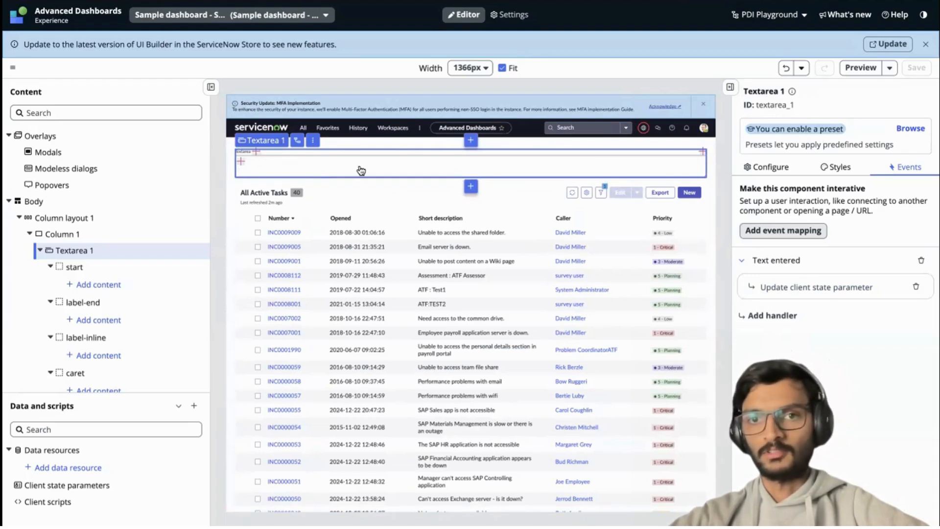
Start a fixed filter condition on the incident list with field Short description and operator contains.
{"action": "left_click", "coordinate": [440, 251]}
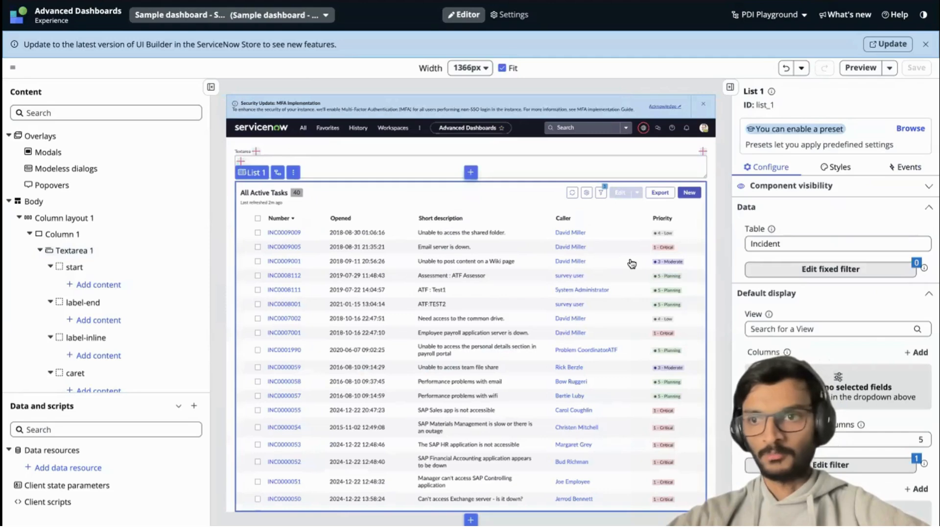
{"action": "left_click", "coordinate": [829, 270]}
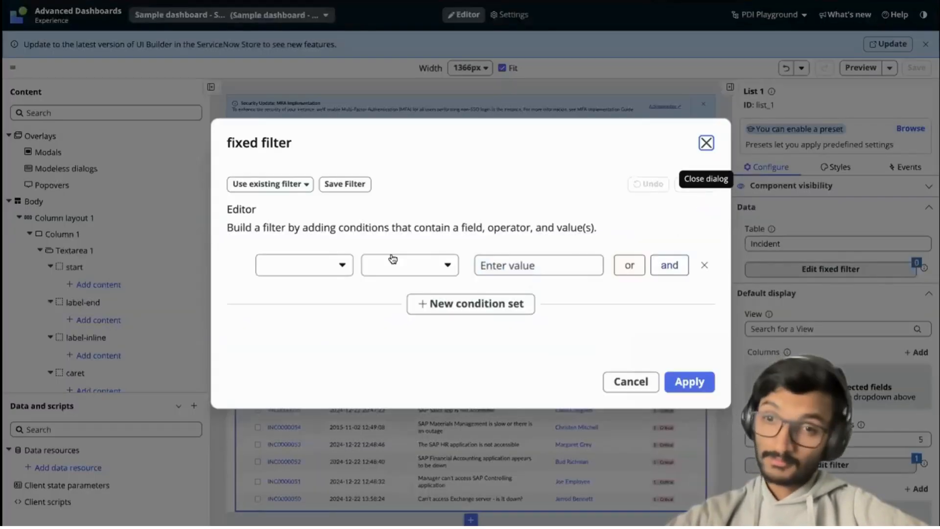
{"action": "left_click", "coordinate": [321, 265]}
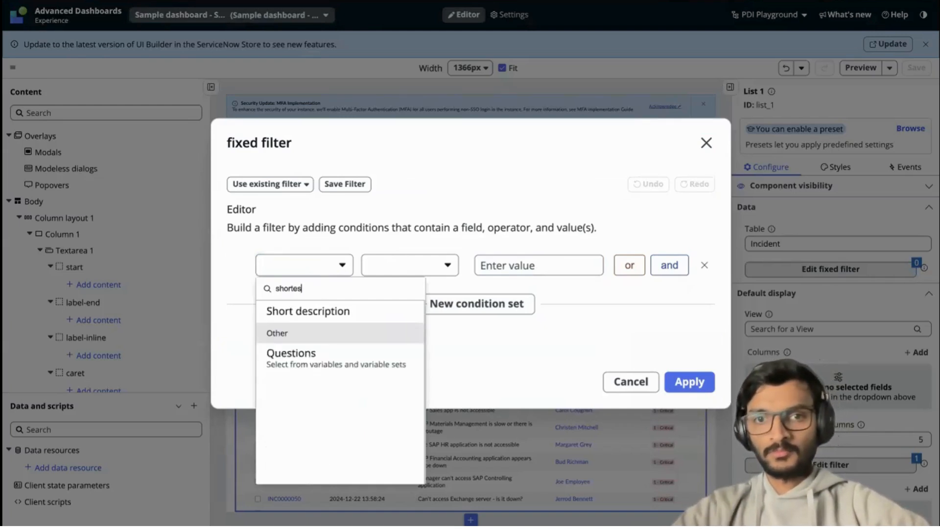
{"action": "key", "text": "BackSpace"}
{"action": "key", "text": "BackSpace"}
{"action": "type", "text": "des"}
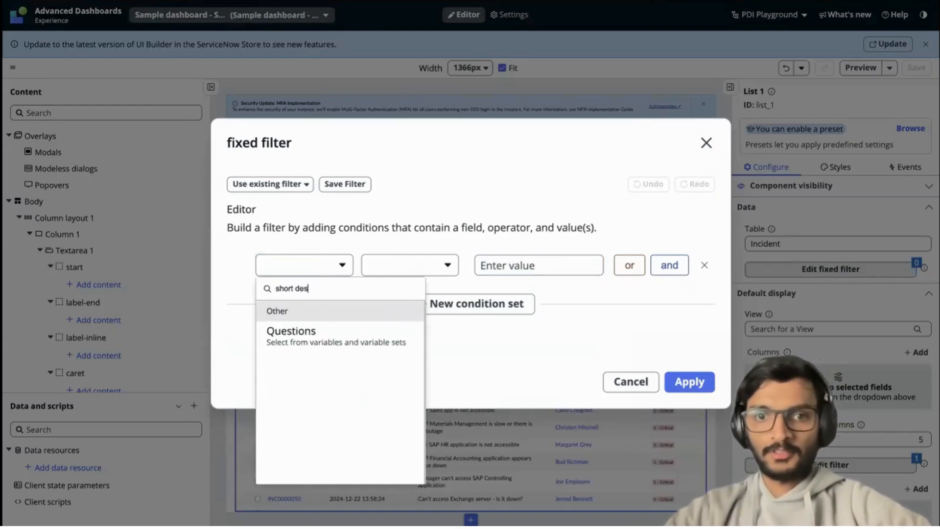
{"action": "left_click", "coordinate": [321, 312]}
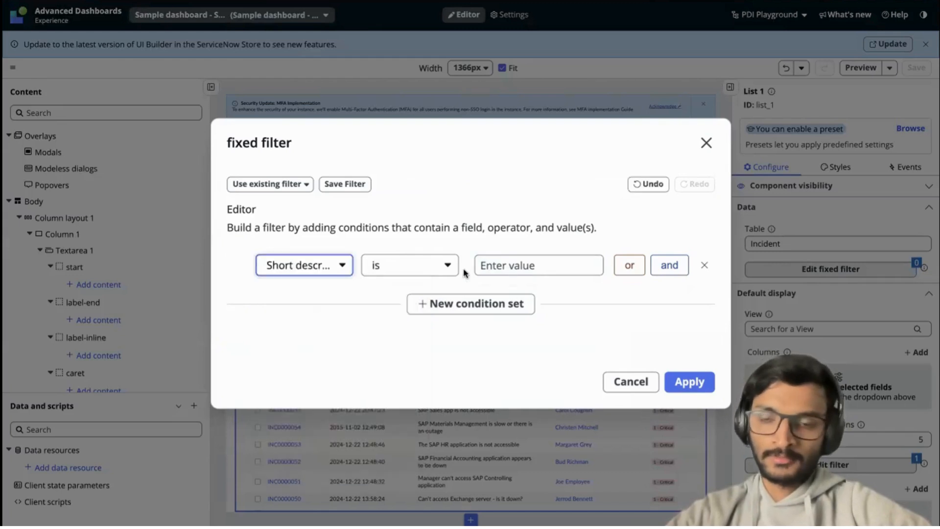
{"action": "left_click", "coordinate": [498, 266]}
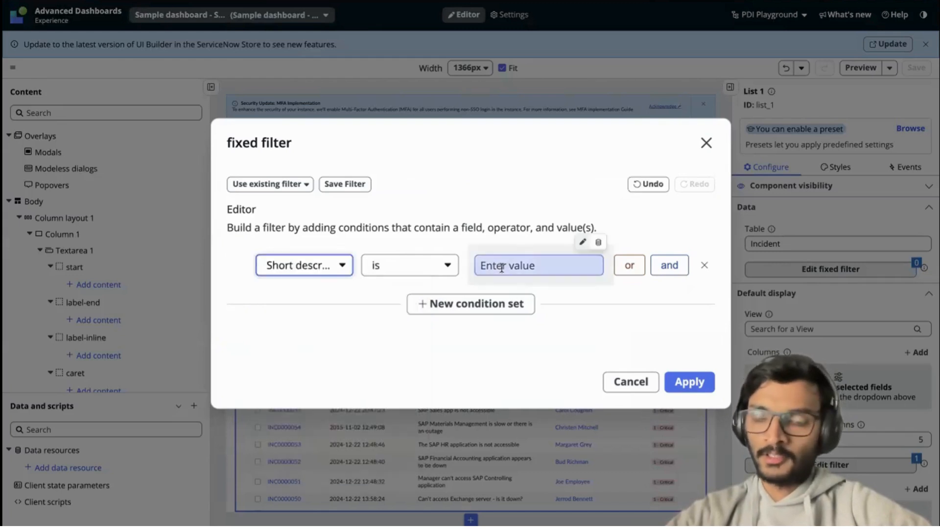
{"action": "left_click", "coordinate": [414, 271]}
{"action": "left_click", "coordinate": [392, 410]}
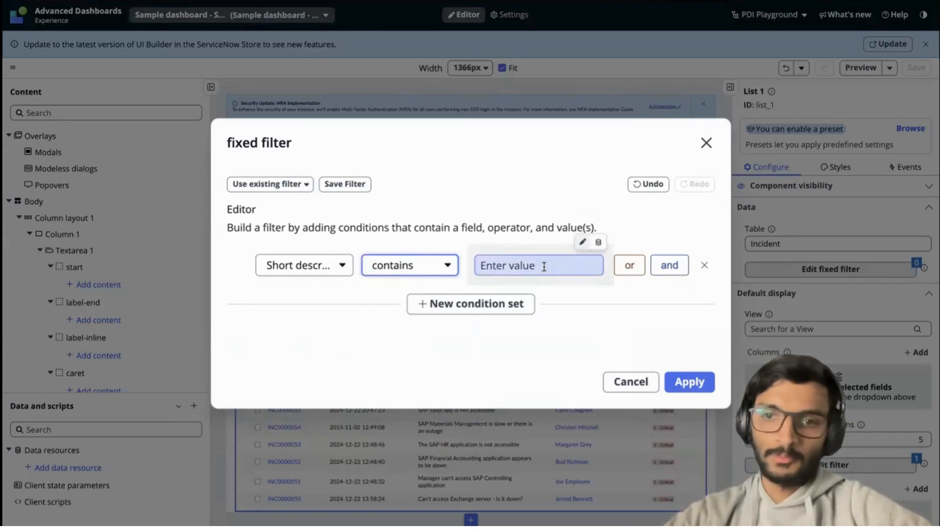
Bind the Short description condition's value to the stringFilter client state, apply the fixed filter and save the page.
{"action": "left_click", "coordinate": [596, 244]}
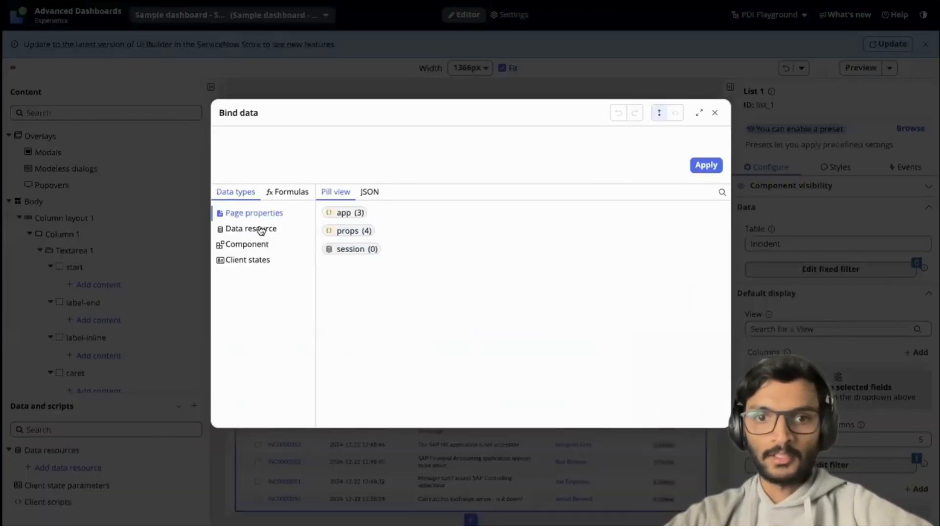
{"action": "left_click", "coordinate": [250, 259]}
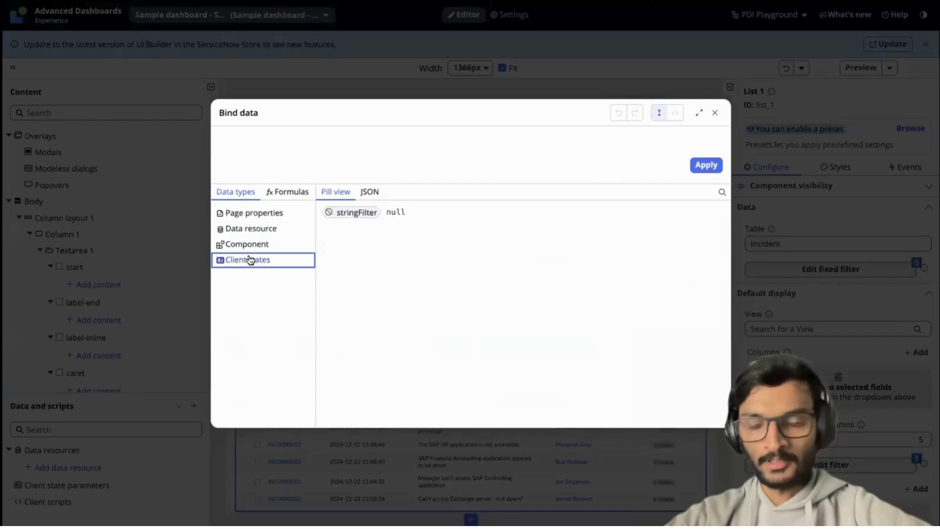
{"action": "left_click", "coordinate": [386, 213]}
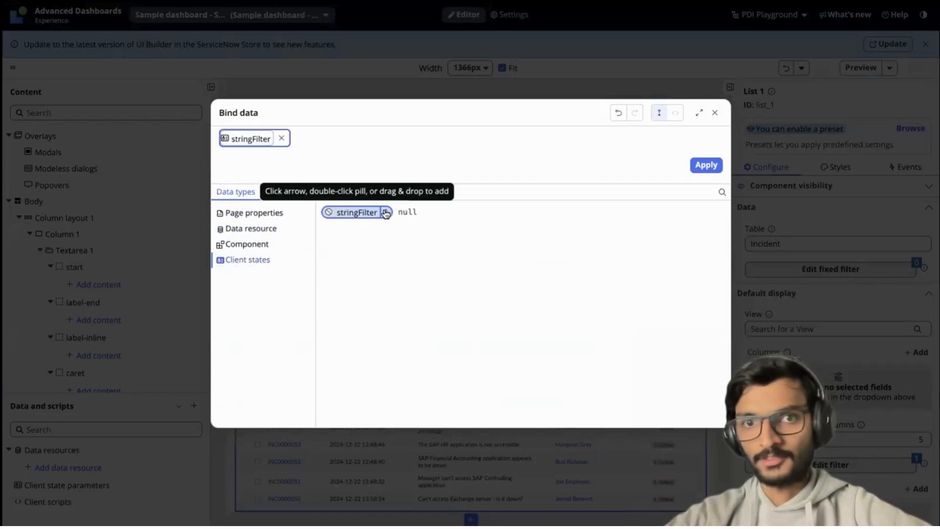
{"action": "left_click", "coordinate": [706, 165]}
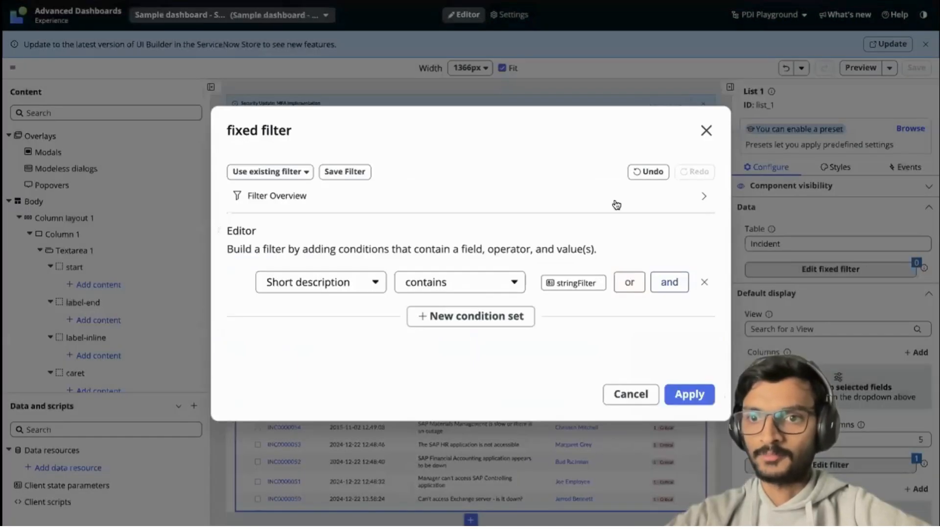
{"action": "left_click", "coordinate": [691, 395]}
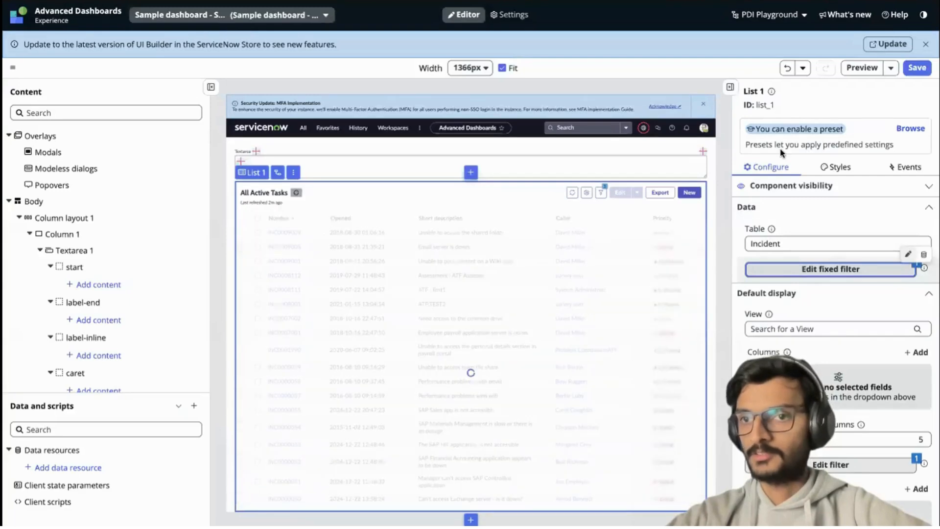
{"action": "left_click", "coordinate": [915, 70]}
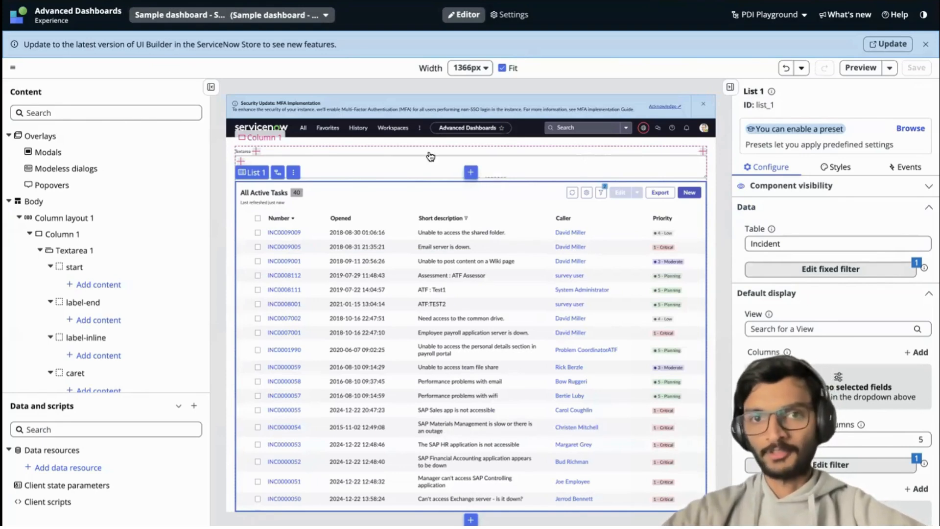
Preview the page, test the textarea with "unable" as the filter text, and close the preview.
{"action": "left_click", "coordinate": [860, 68]}
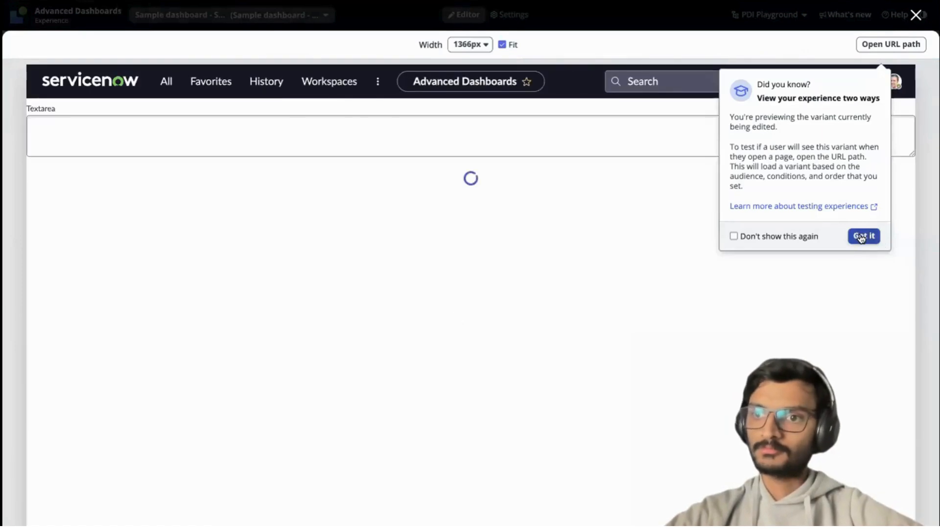
{"action": "left_click", "coordinate": [862, 236]}
{"action": "left_click", "coordinate": [96, 132]}
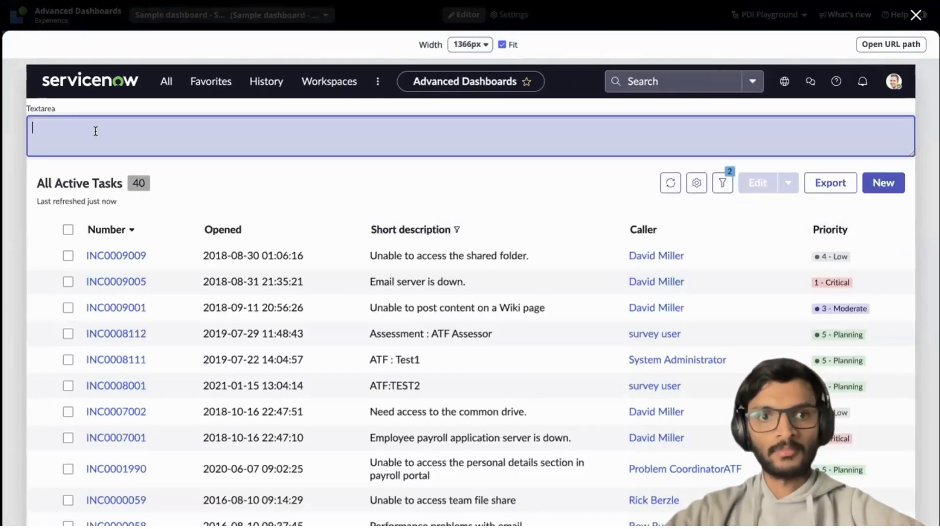
{"action": "type", "text": "unable"}
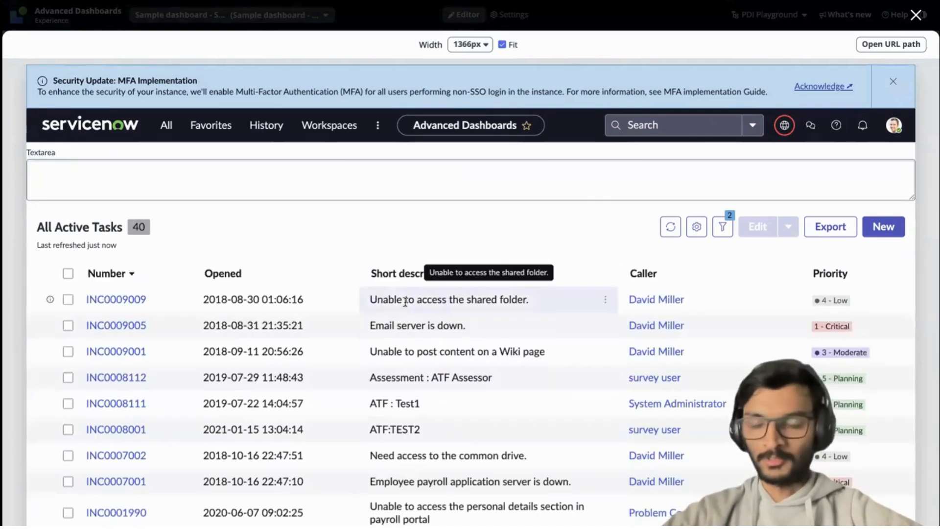
{"action": "left_click", "coordinate": [915, 15]}
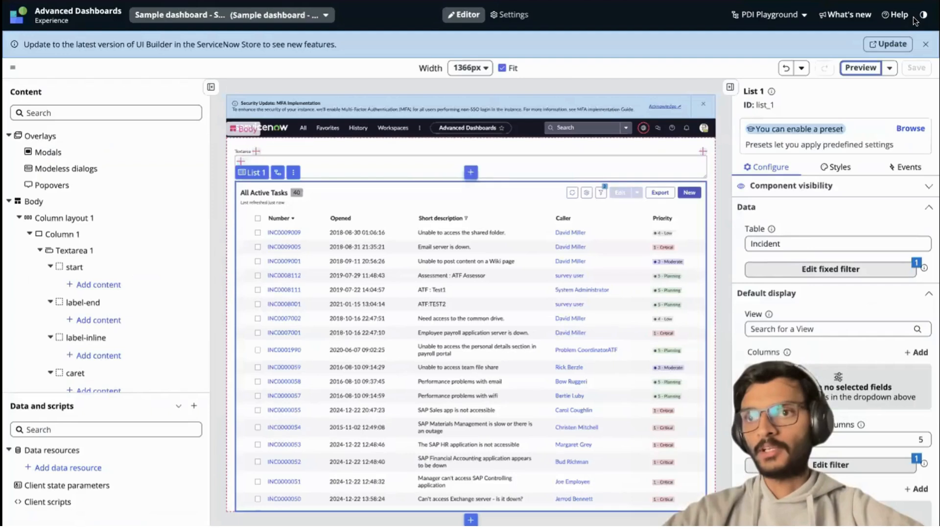
Review the textarea's Text entered event mapping with its Update client state parameter handler, and select the incident list.
{"action": "left_click", "coordinate": [349, 161]}
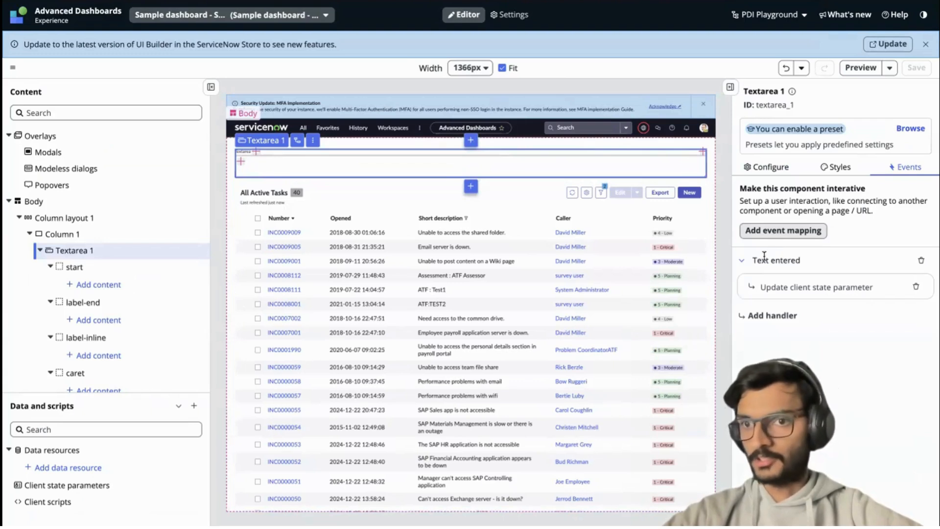
{"action": "left_click_drag", "start_coordinate": [750, 261], "coordinate": [797, 260]}
{"action": "left_click", "coordinate": [803, 262]}
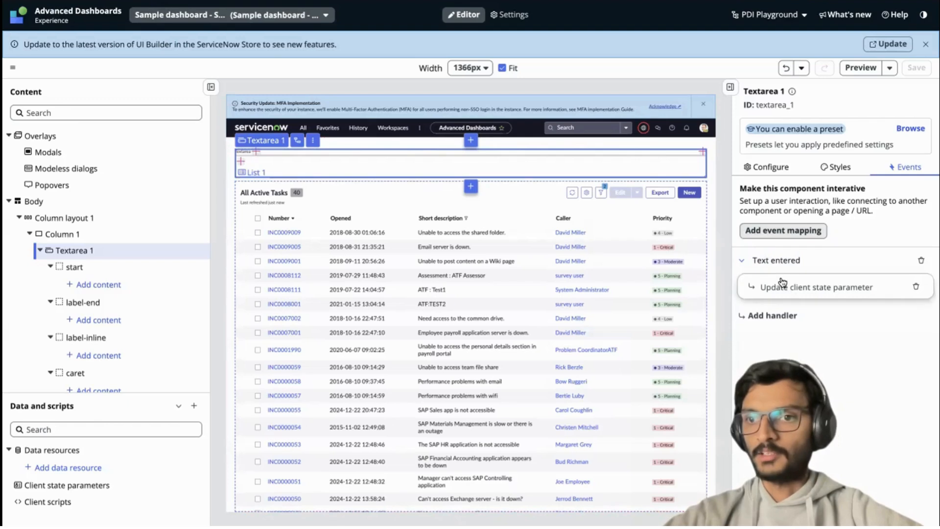
{"action": "left_click", "coordinate": [447, 242]}
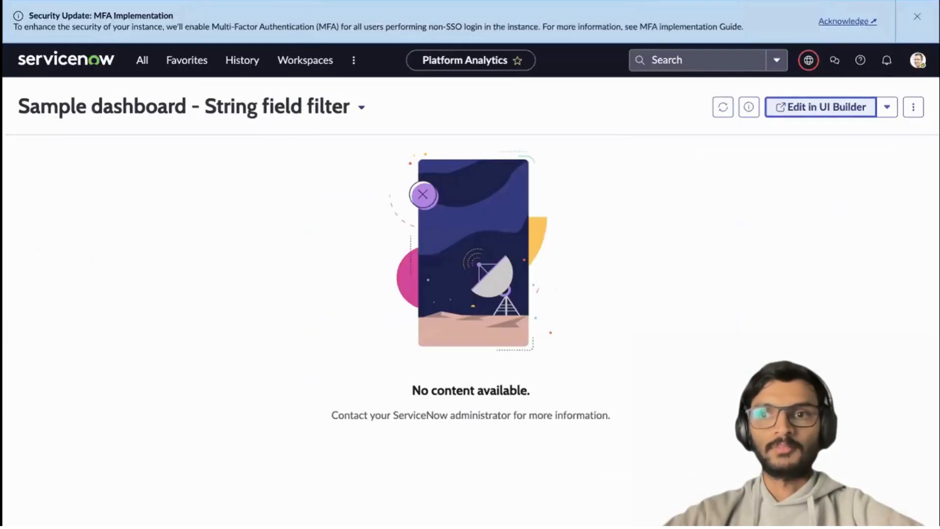
Reload Sample dashboard - String field filter in Platform Analytics and filter its incident list by entering "unable" in the textarea.
{"action": "left_click", "coordinate": [723, 107]}
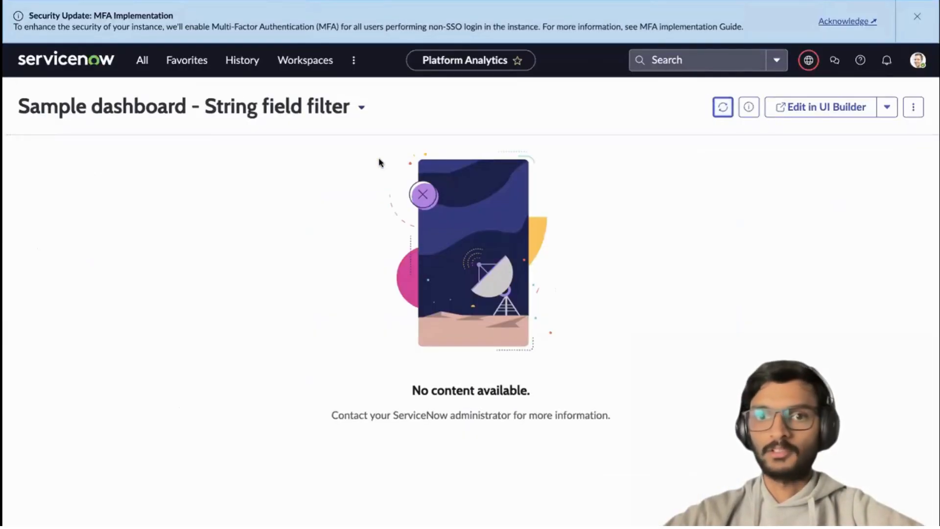
{"action": "key", "text": "super+r"}
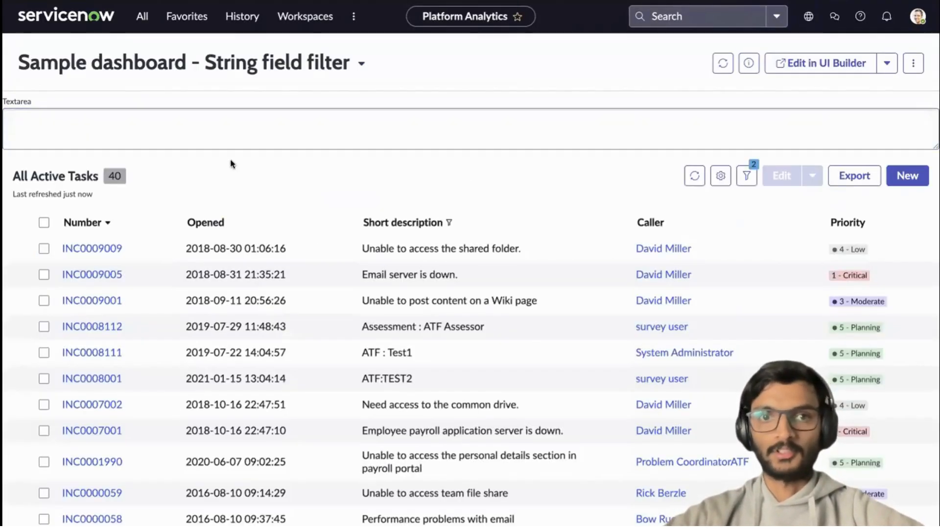
{"action": "left_click", "coordinate": [185, 121]}
{"action": "type", "text": "unable"}
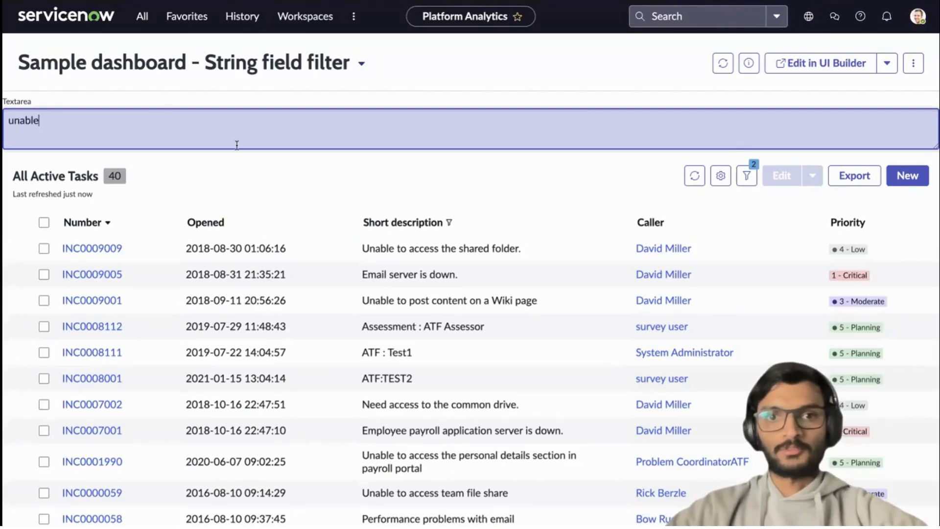
{"action": "left_click", "coordinate": [262, 173]}
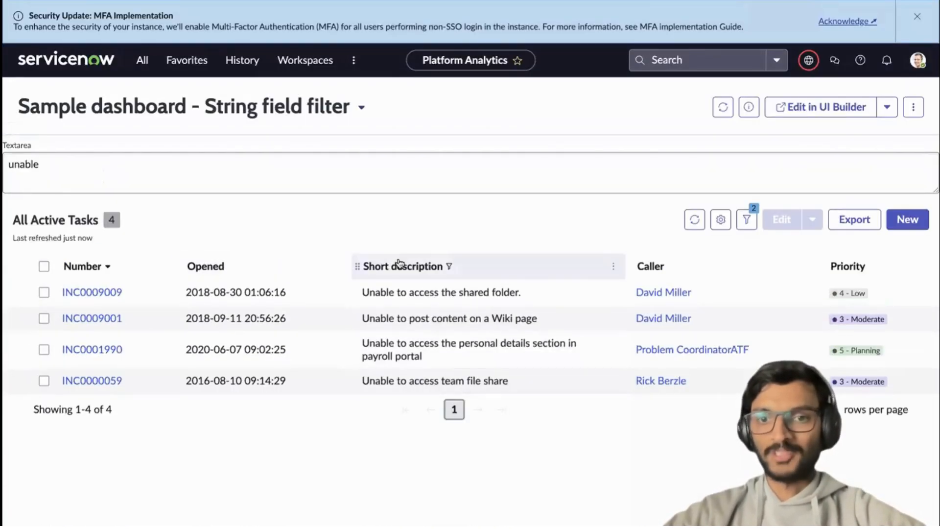